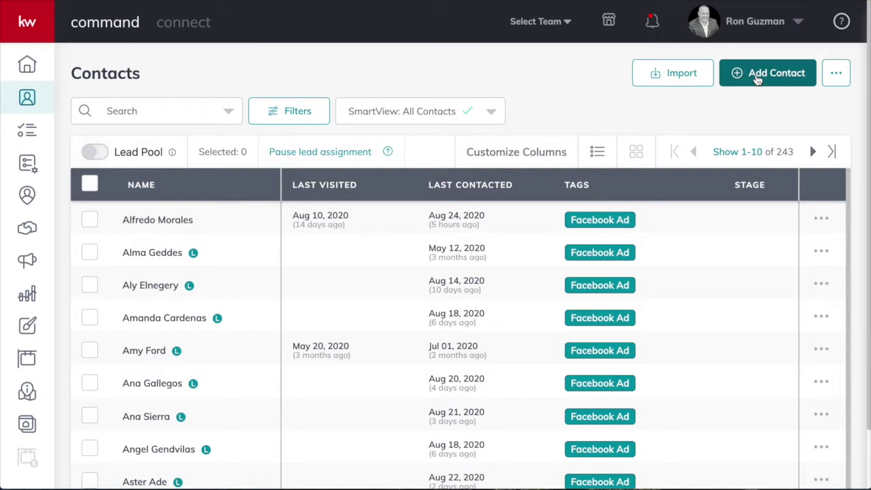
# - Open a new contact form and reveal its additional sections, expanding Custom to view the custom field options
pyautogui.click(757, 79)
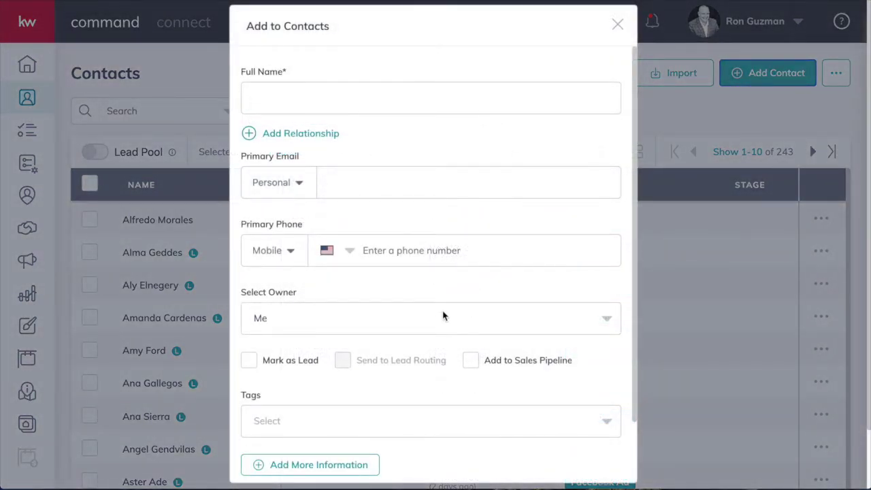
pyautogui.scroll(-1, 442, 315)
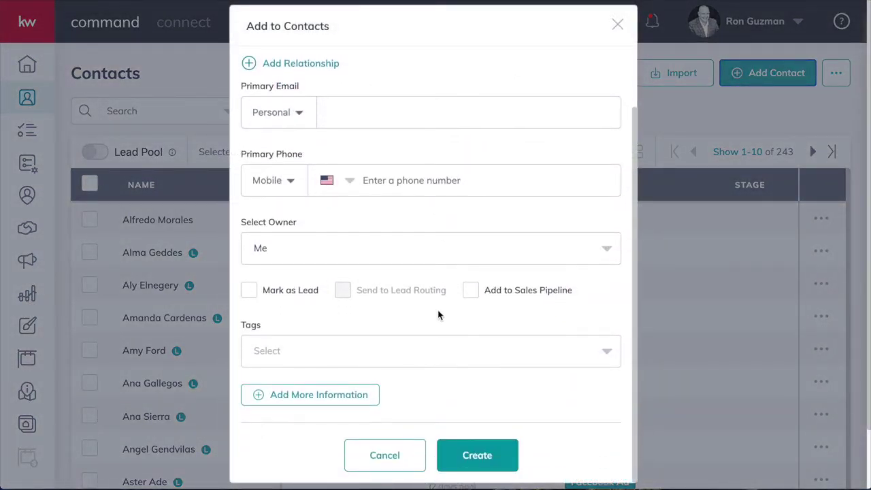
pyautogui.click(317, 398)
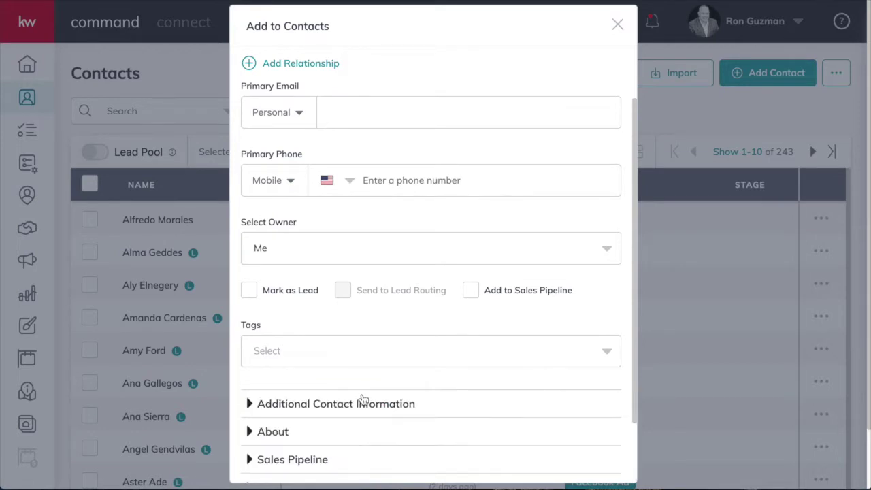
pyautogui.scroll(-1, 360, 400)
pyautogui.click(328, 408)
pyautogui.scroll(-1, 349, 395)
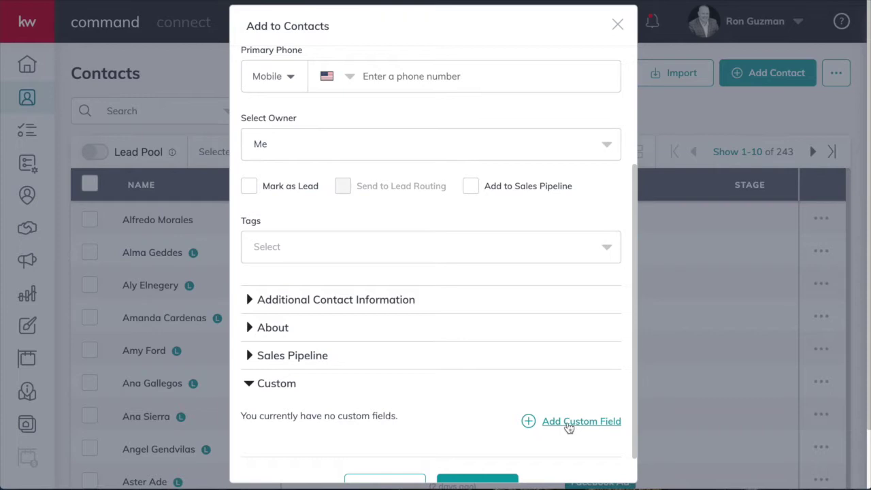
# - Review the Additional Contact Information fields through the address and social profile entries, and cancel the new contact form
pyautogui.click(353, 309)
pyautogui.scroll(-3, 404, 357)
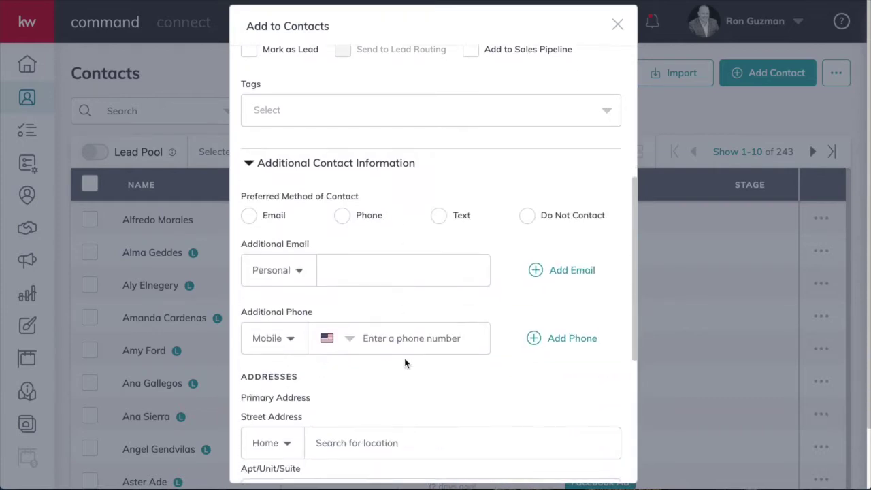
pyautogui.scroll(-5, 404, 357)
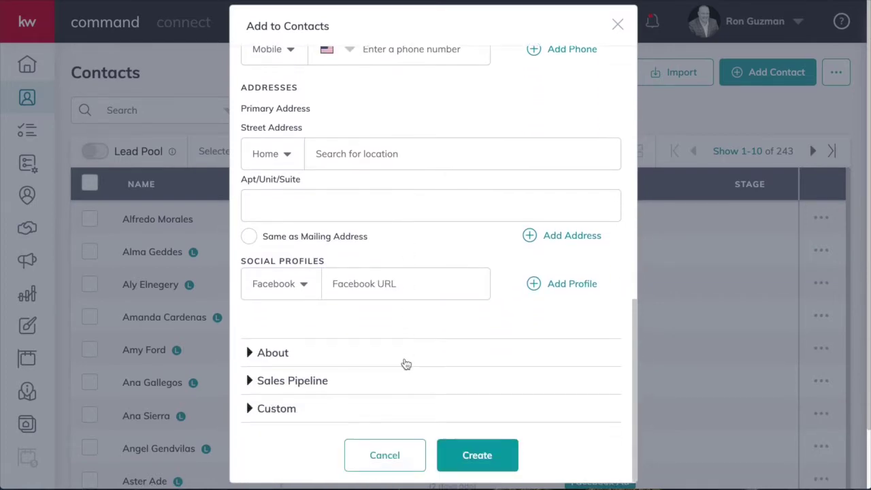
pyautogui.scroll(4, 404, 362)
pyautogui.scroll(-4, 405, 362)
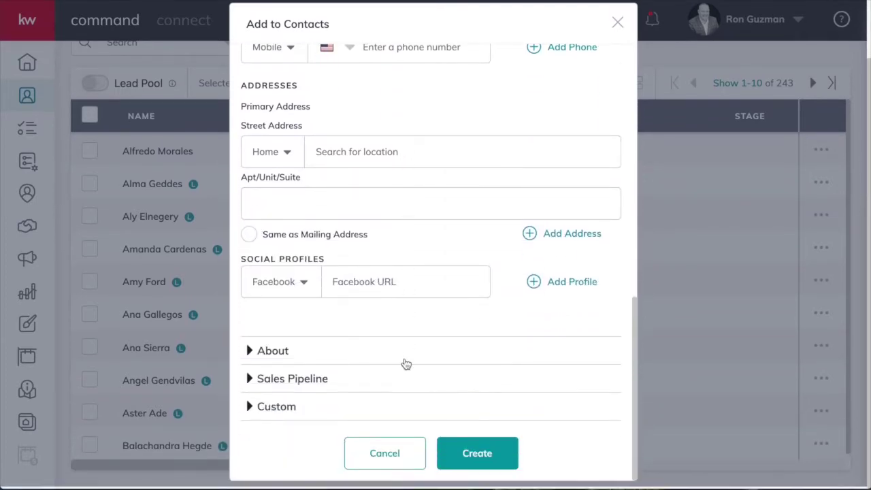
pyautogui.click(388, 455)
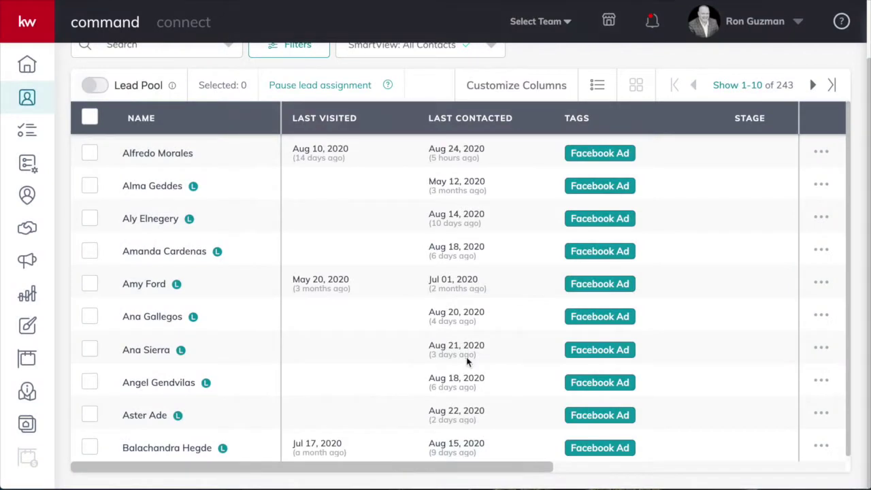
# - Examine the tags assigned to the people on the first page of the contact list
pyautogui.scroll(2, 466, 356)
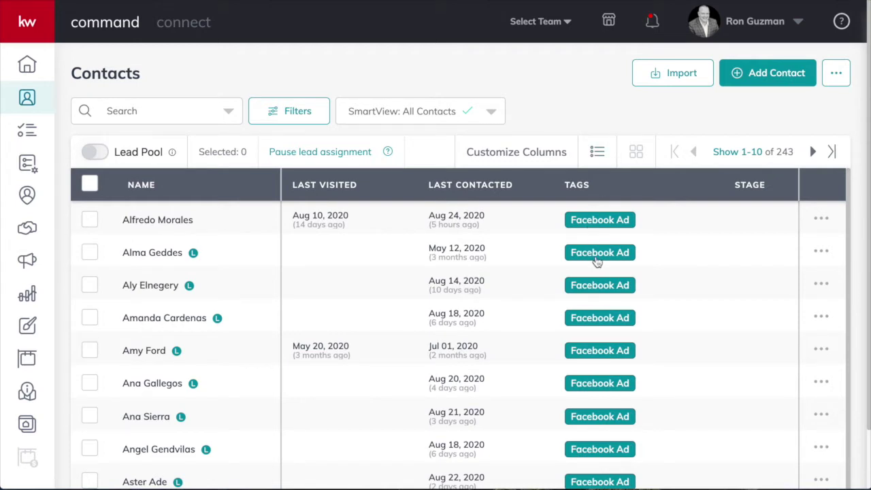
pyautogui.scroll(-1, 597, 262)
pyautogui.scroll(-2, 614, 309)
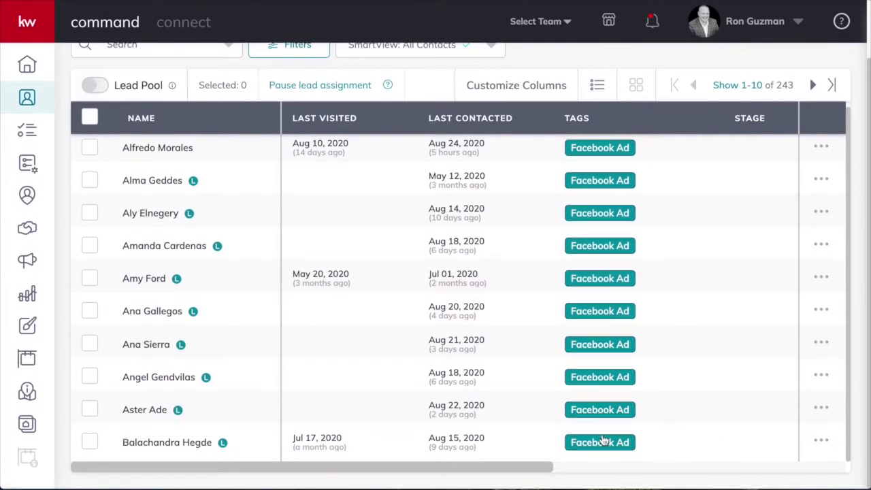
pyautogui.scroll(1, 602, 440)
pyautogui.scroll(2, 593, 386)
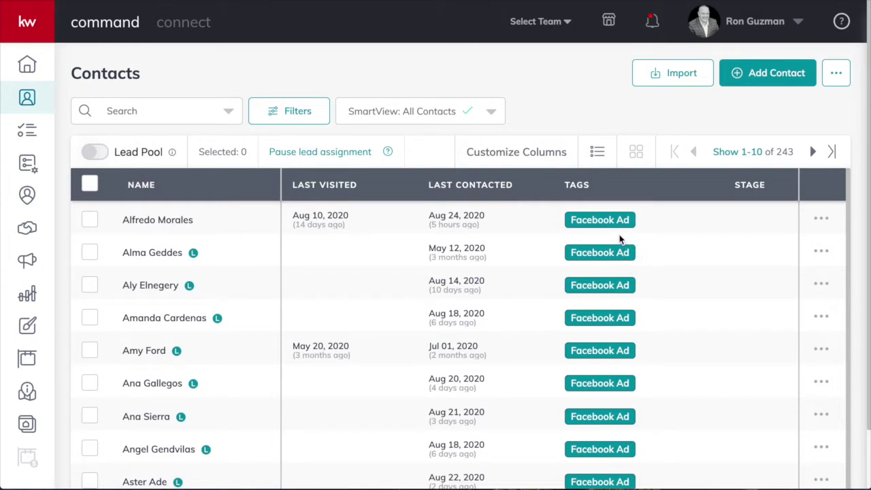
# - View the contact options under Command Settings, including Custom Tags, and return to the contact list
pyautogui.click(776, 26)
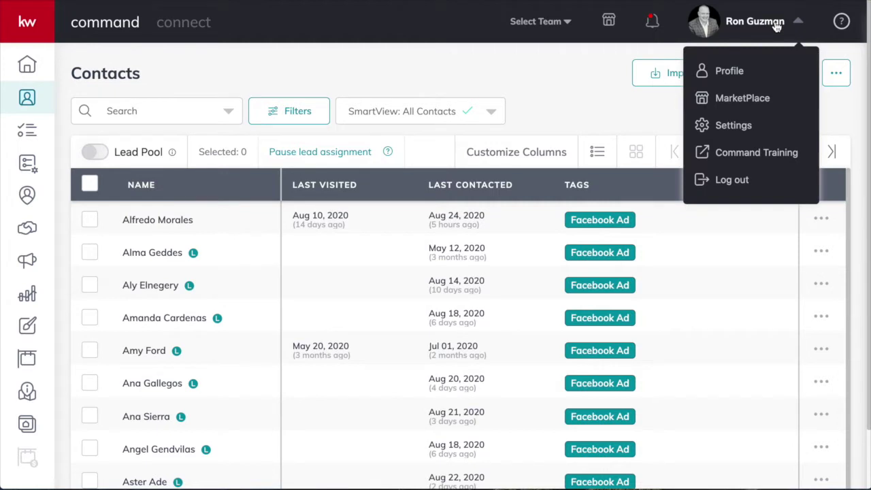
pyautogui.click(733, 127)
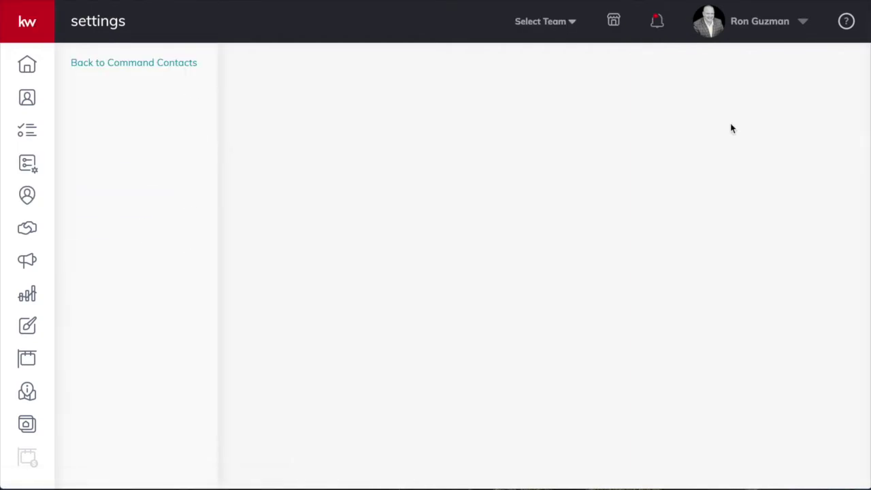
pyautogui.click(174, 137)
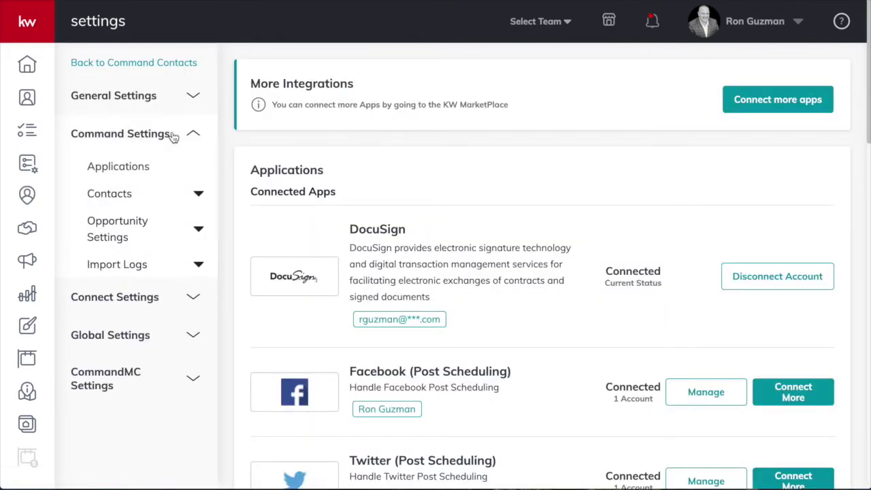
pyautogui.click(145, 197)
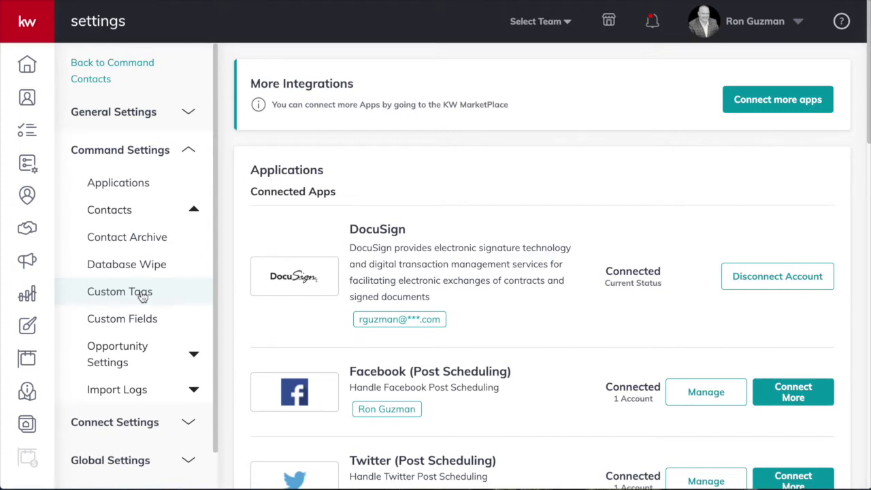
pyautogui.click(181, 149)
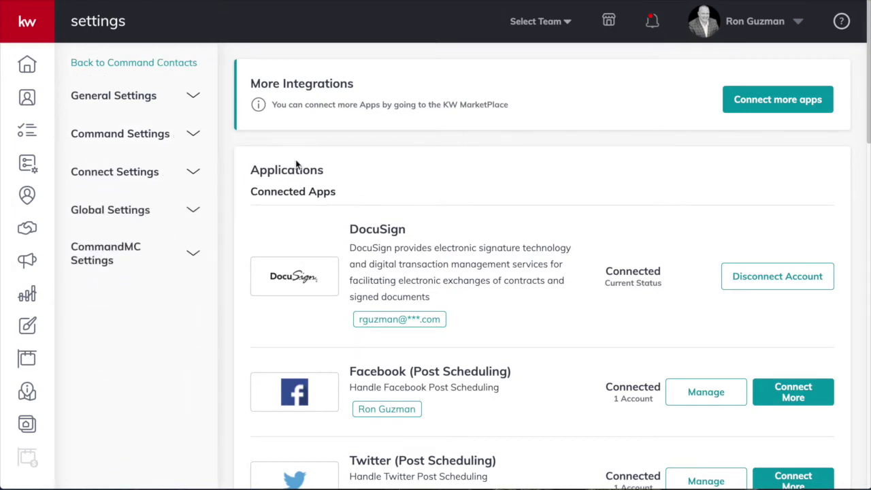
pyautogui.click(26, 99)
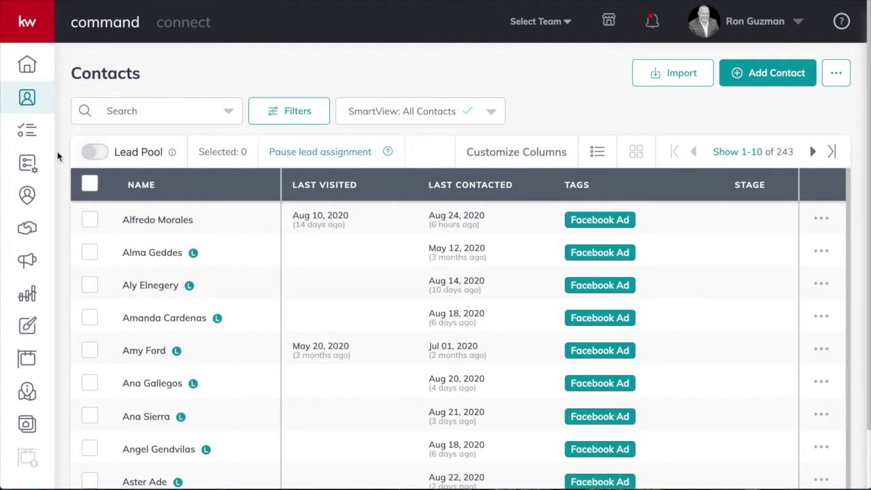
# - Open the contact filters and look over the available filter fields
pyautogui.click(302, 118)
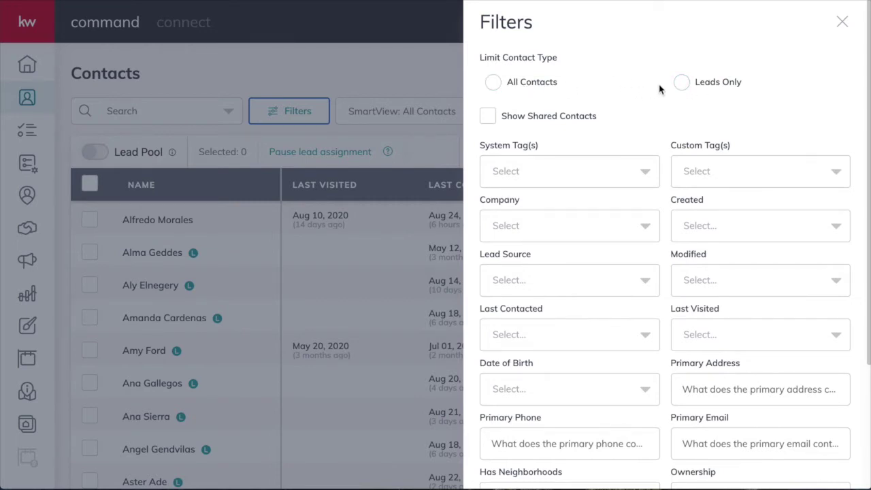
pyautogui.scroll(-2, 656, 102)
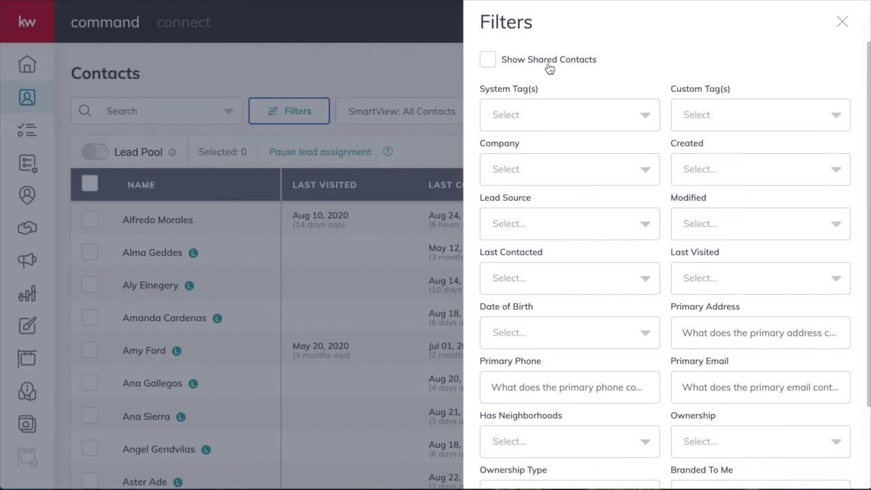
pyautogui.scroll(-1, 565, 75)
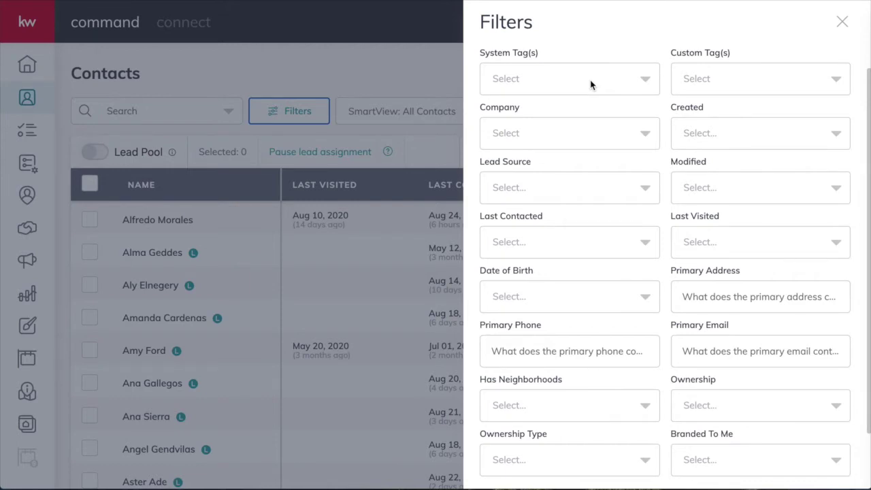
# - Look through the whole list of system tags available for filtering contacts, and close the list without selecting any
pyautogui.click(603, 83)
pyautogui.scroll(-1, 634, 140)
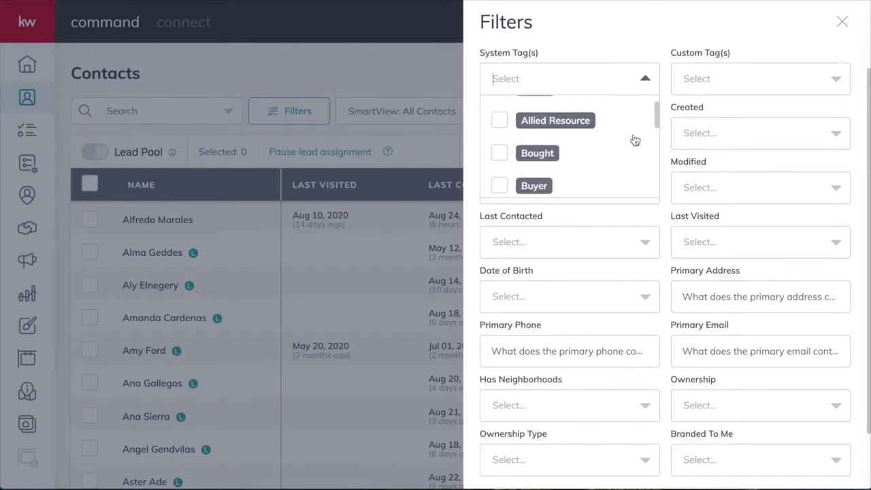
pyautogui.scroll(1, 633, 140)
pyautogui.scroll(-2, 633, 140)
pyautogui.scroll(-3, 634, 140)
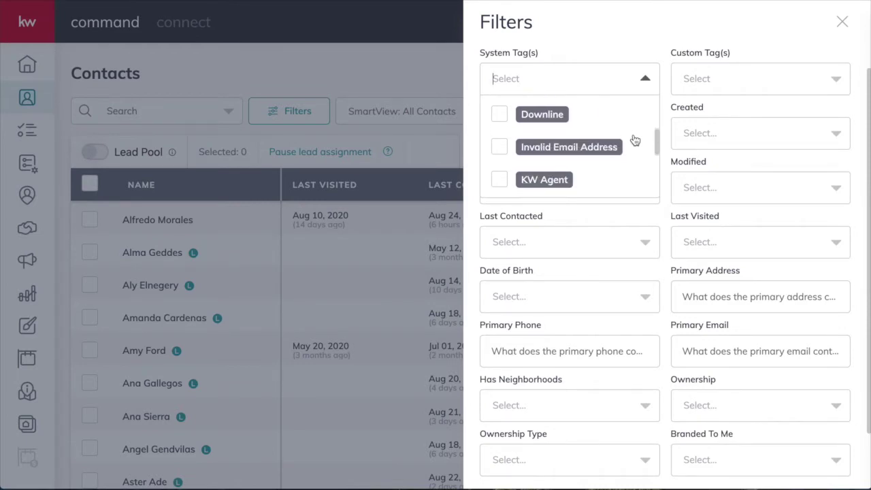
pyautogui.scroll(-1, 634, 140)
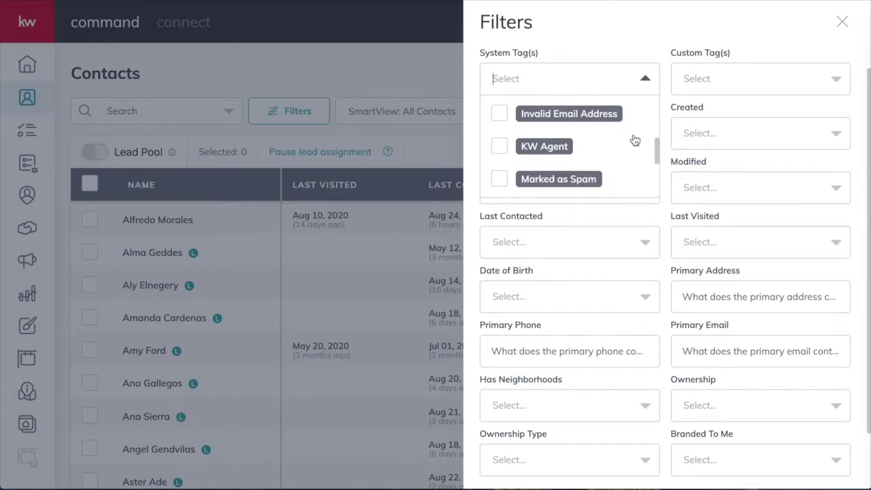
pyautogui.scroll(-3, 634, 140)
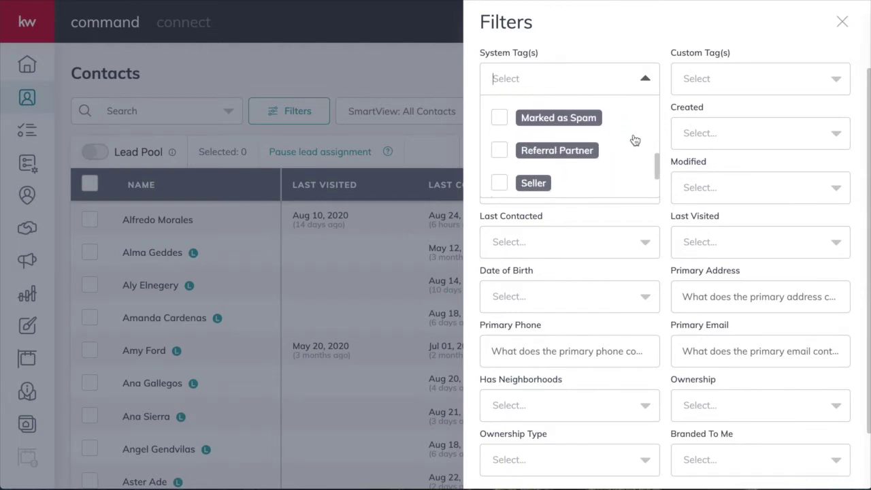
pyautogui.scroll(-1, 634, 140)
pyautogui.scroll(3, 634, 140)
pyautogui.scroll(1, 634, 140)
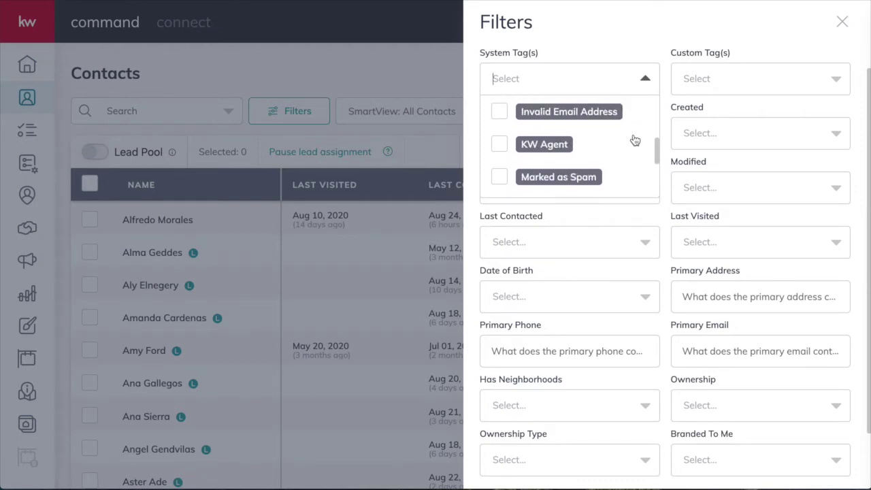
pyautogui.scroll(1, 634, 141)
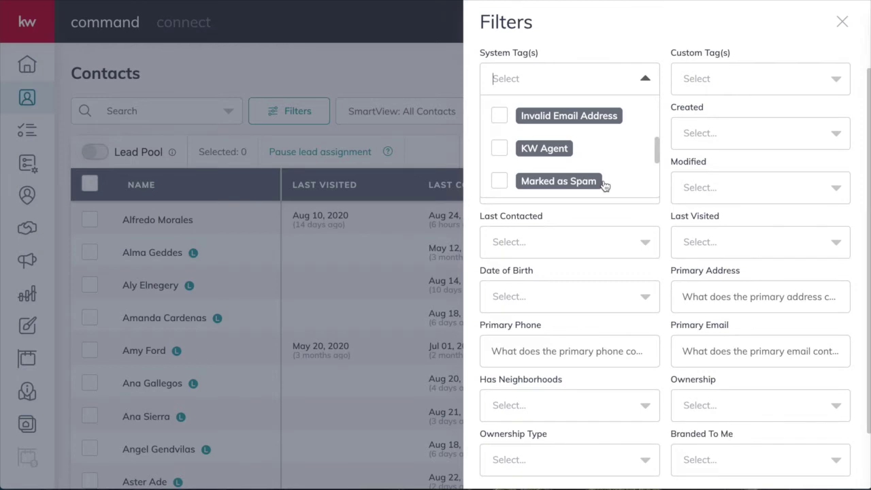
pyautogui.scroll(1, 616, 184)
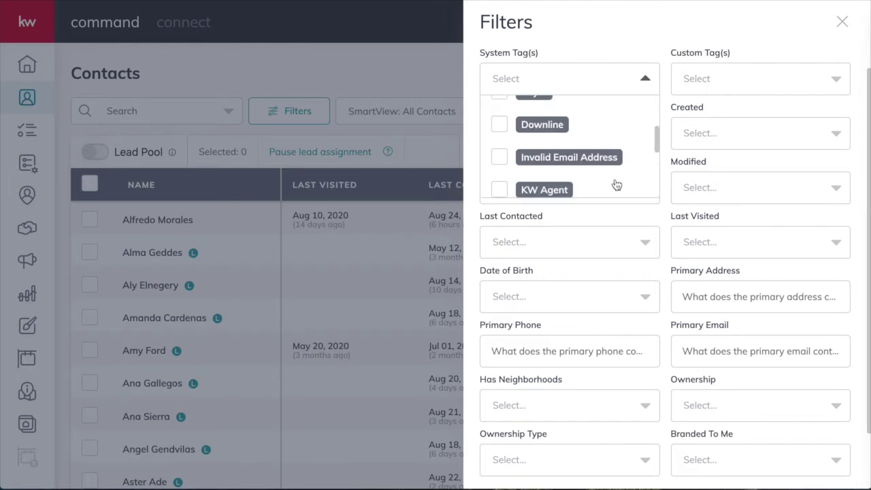
pyautogui.scroll(3, 616, 185)
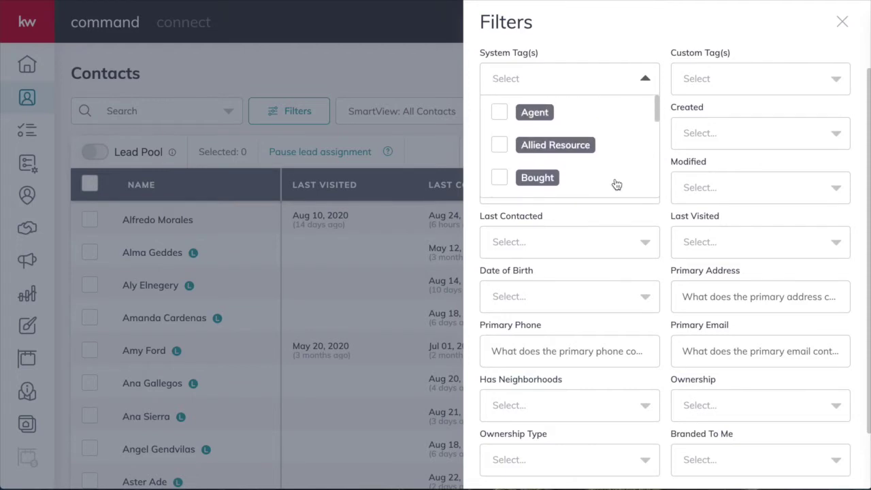
pyautogui.scroll(-3, 615, 185)
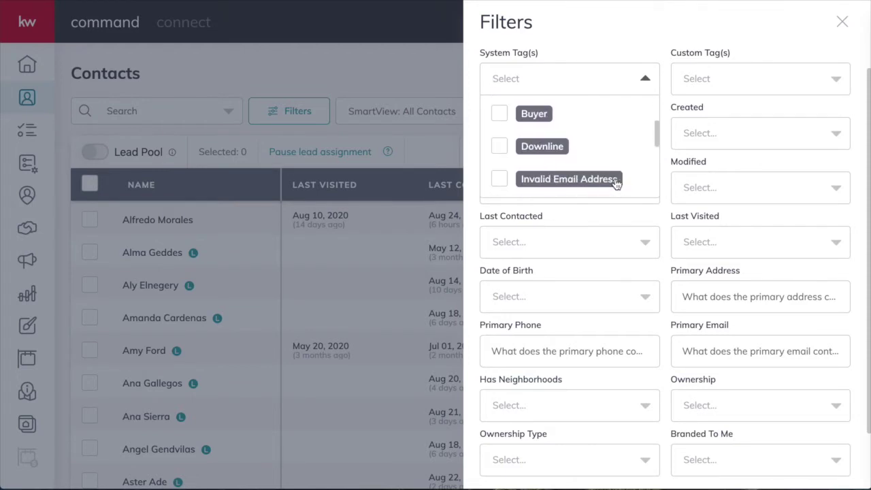
pyautogui.scroll(-2, 616, 184)
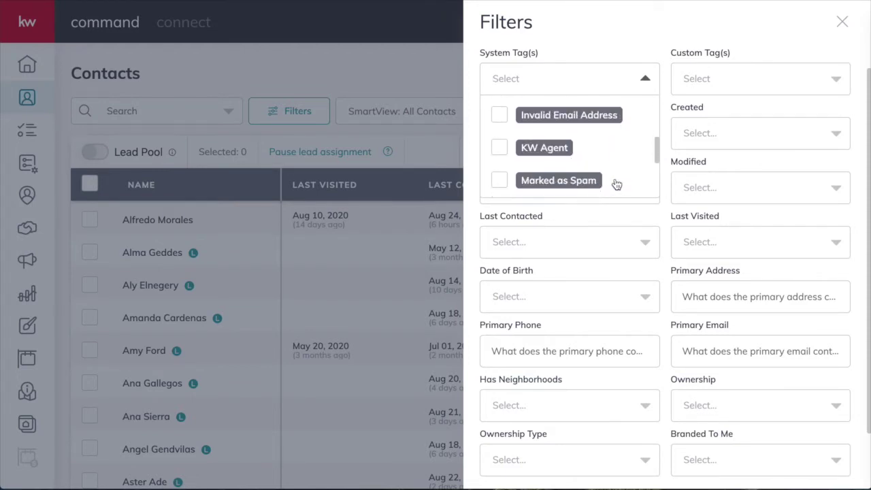
pyautogui.scroll(-3, 615, 184)
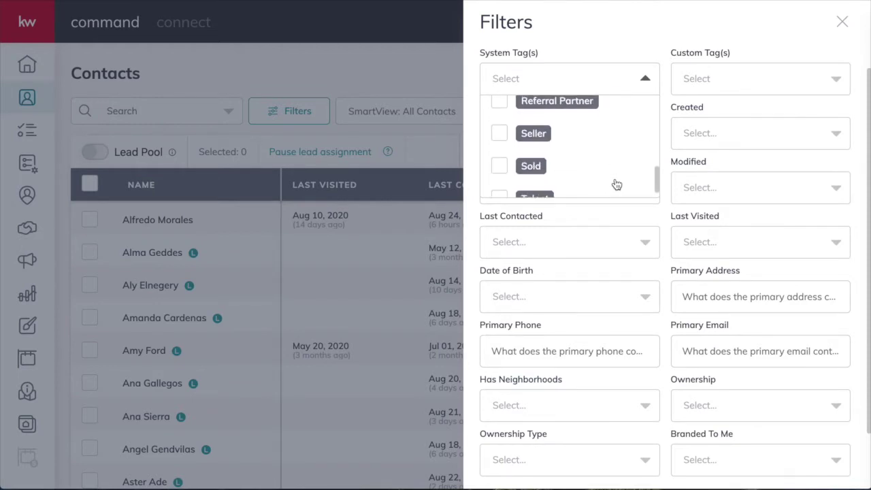
pyautogui.scroll(5, 616, 184)
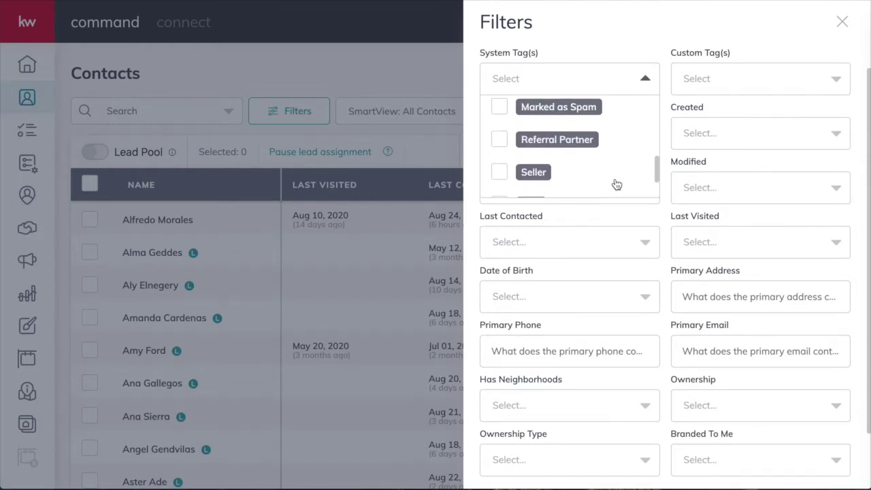
pyautogui.scroll(2, 616, 185)
pyautogui.click(644, 78)
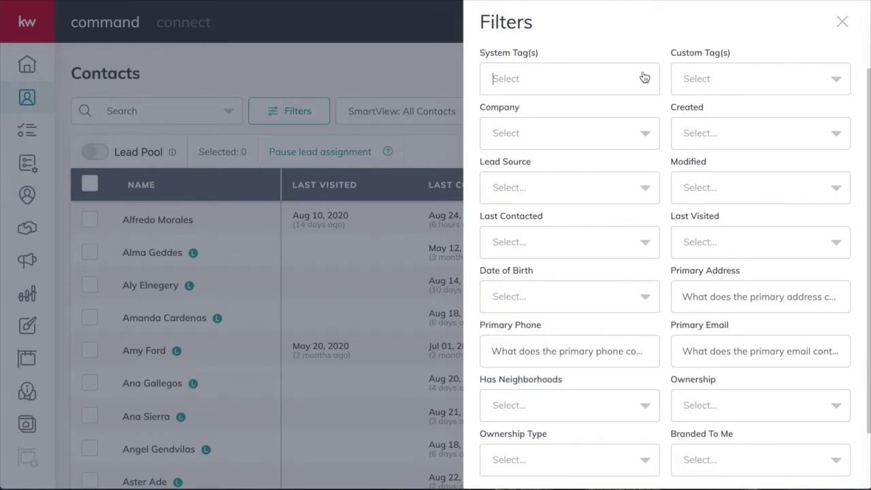
# - Look through the custom tags available for filtering contacts, and close the list without selecting any
pyautogui.click(737, 85)
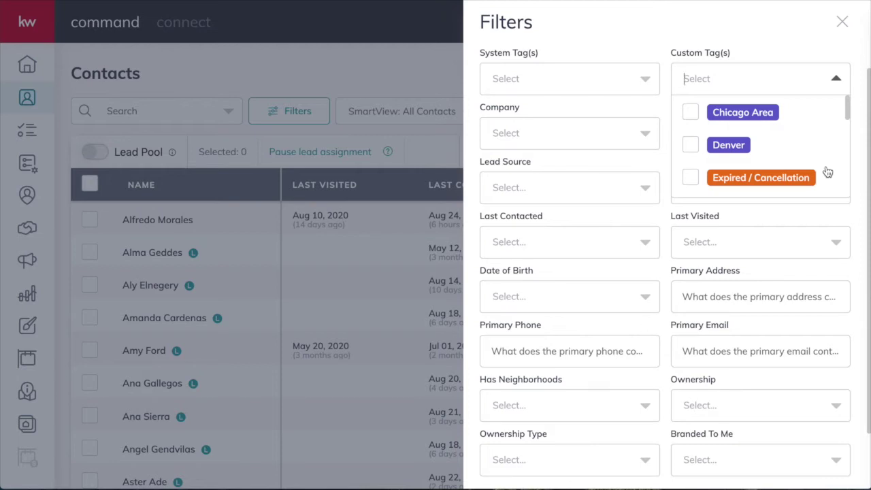
pyautogui.scroll(-2, 827, 172)
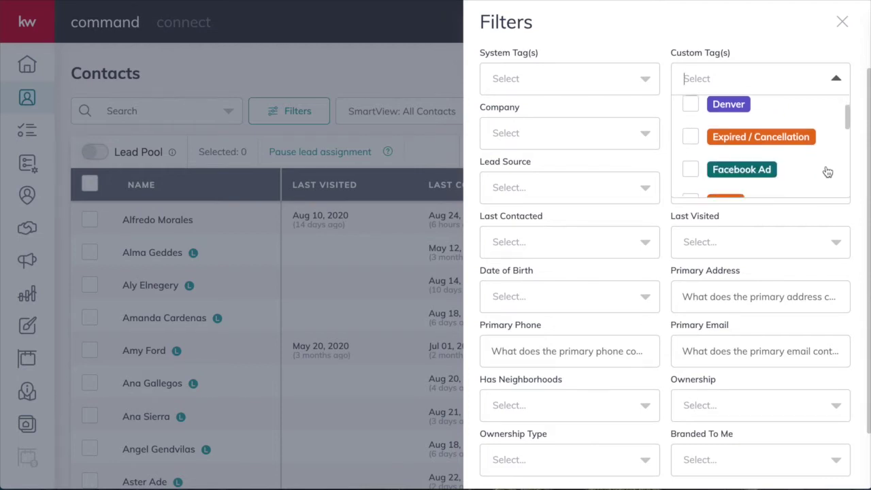
pyautogui.scroll(-1, 827, 171)
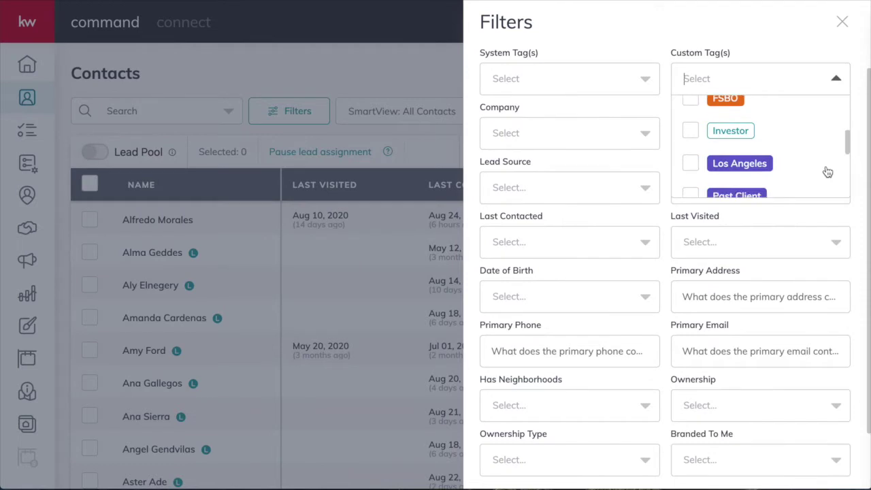
pyautogui.scroll(2, 599, 253)
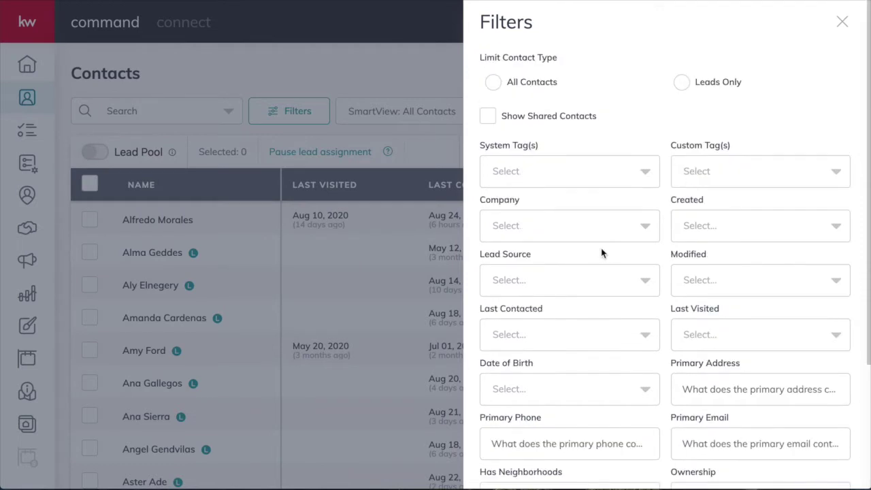
# - View the choices offered by the Company and Created filters, and leave both filters unset
pyautogui.click(635, 233)
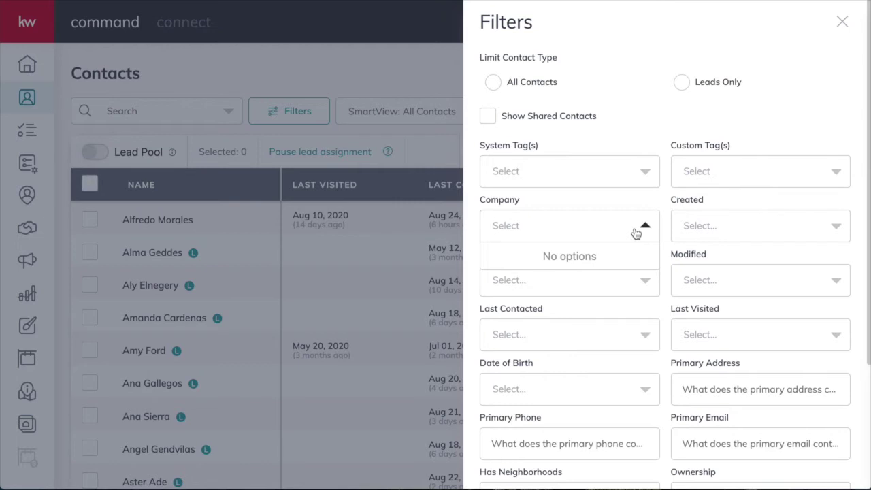
pyautogui.click(662, 202)
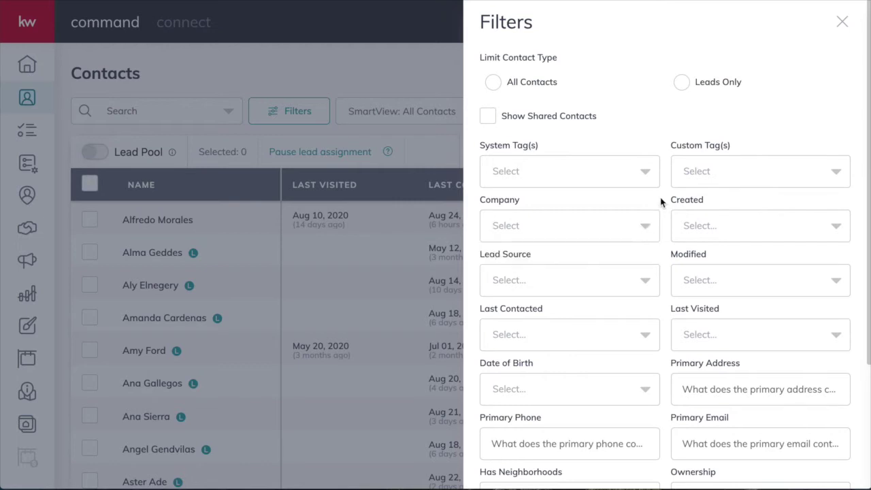
pyautogui.click(720, 231)
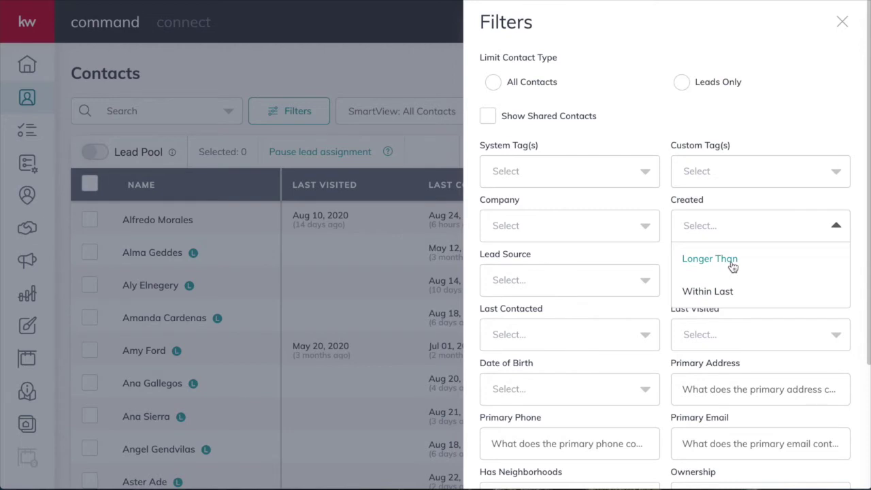
pyautogui.click(667, 254)
# - Look through the lead sources available for filtering contacts, and close the list without choosing one
pyautogui.click(645, 279)
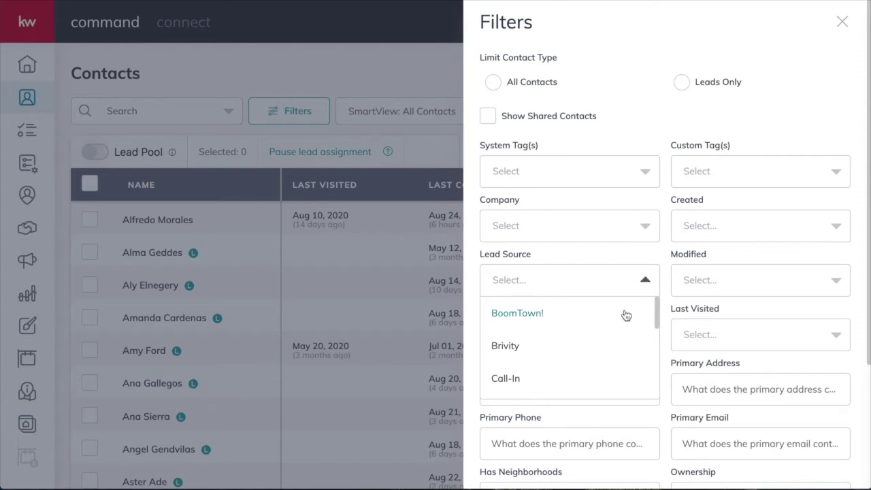
pyautogui.scroll(-1, 618, 339)
pyautogui.scroll(-1, 617, 338)
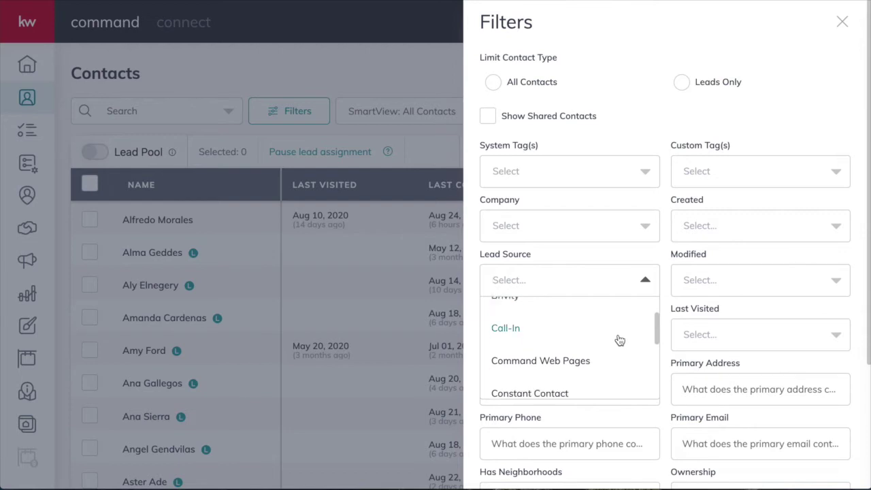
pyautogui.scroll(-2, 619, 340)
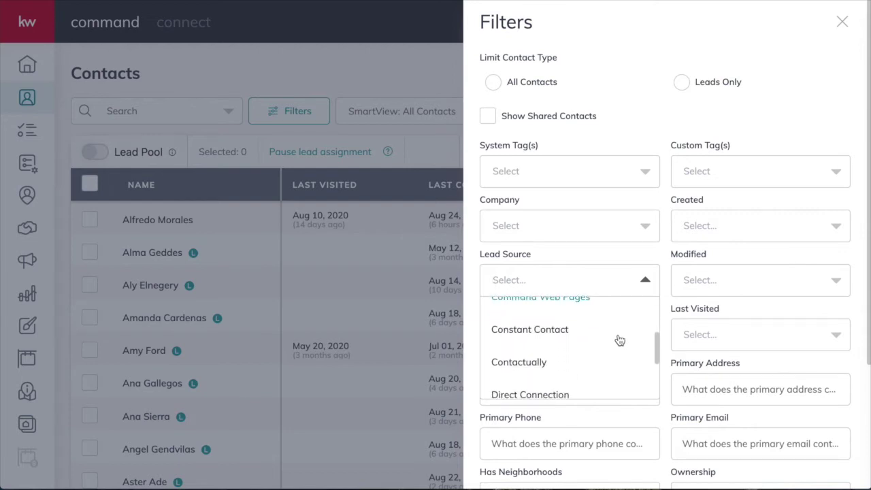
pyautogui.scroll(-3, 619, 340)
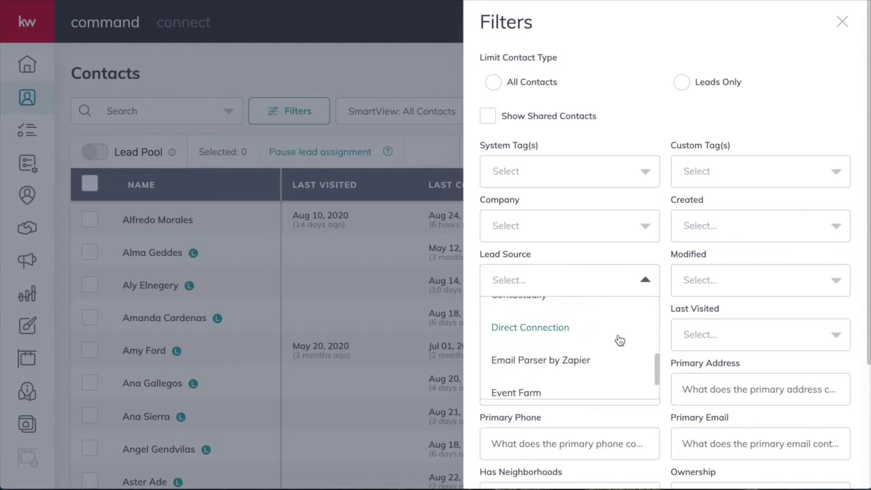
pyautogui.scroll(-1, 619, 340)
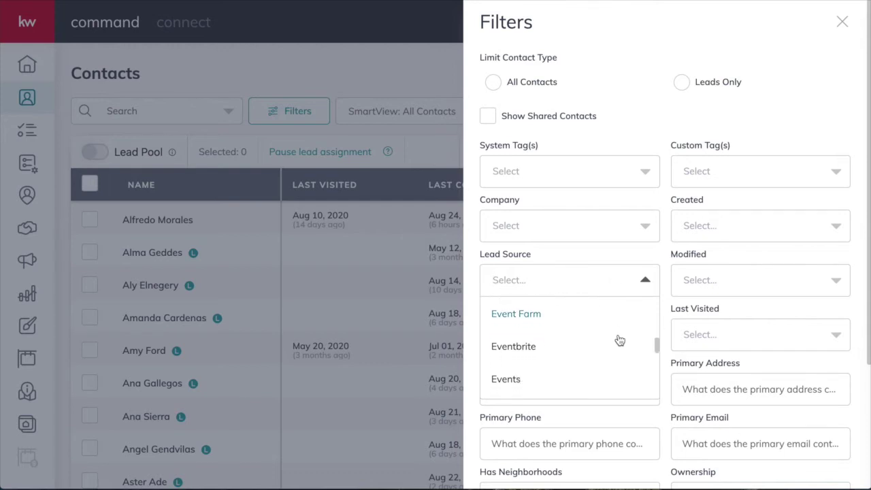
pyautogui.scroll(-4, 619, 340)
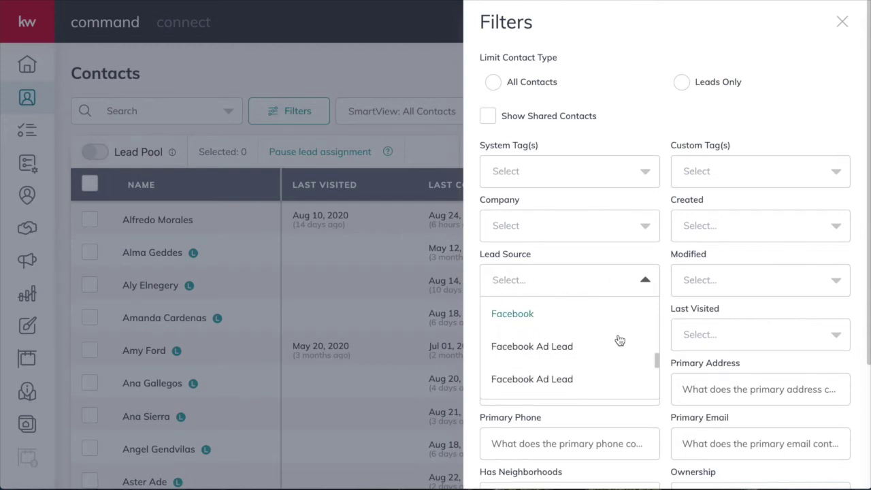
pyautogui.scroll(-2, 619, 340)
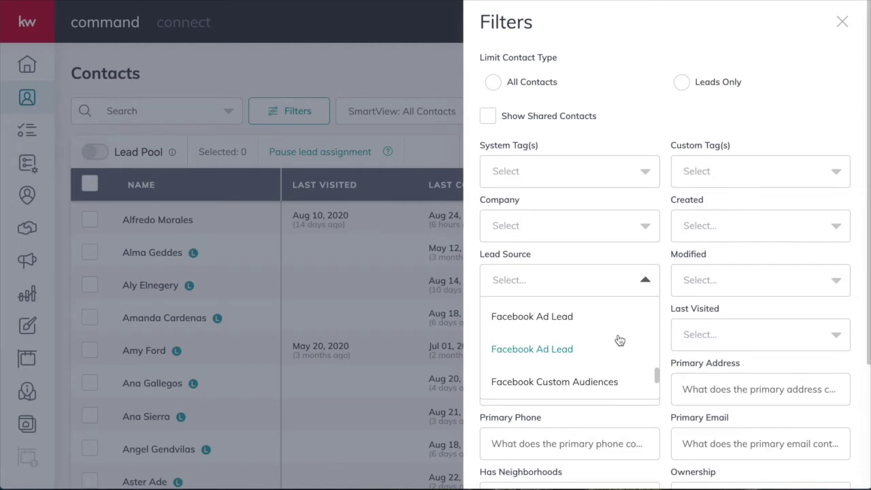
pyautogui.scroll(-7, 619, 340)
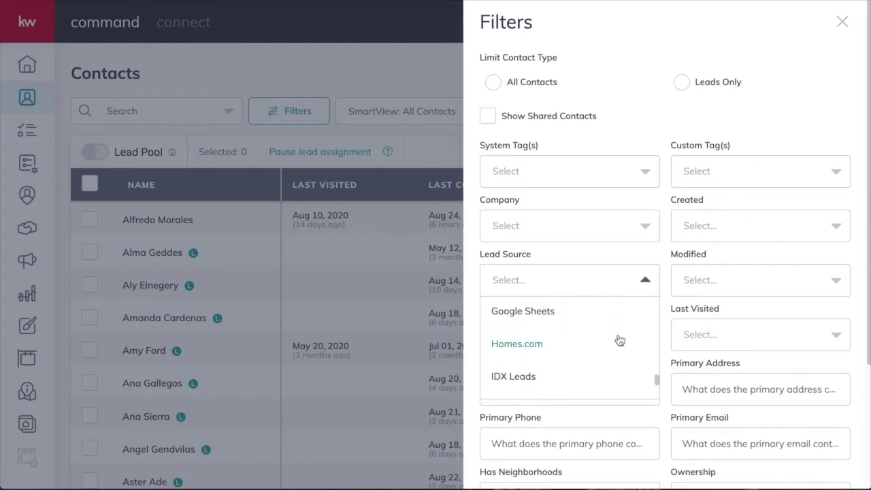
pyautogui.scroll(-1, 618, 340)
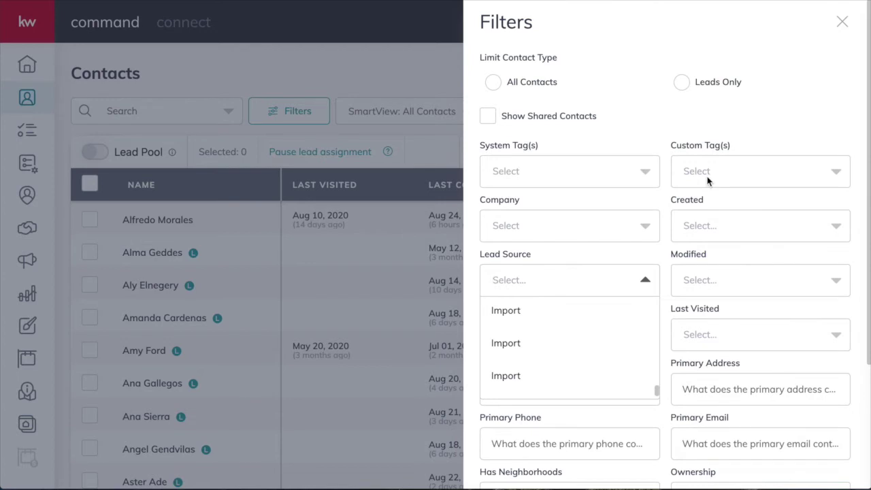
pyautogui.click(645, 279)
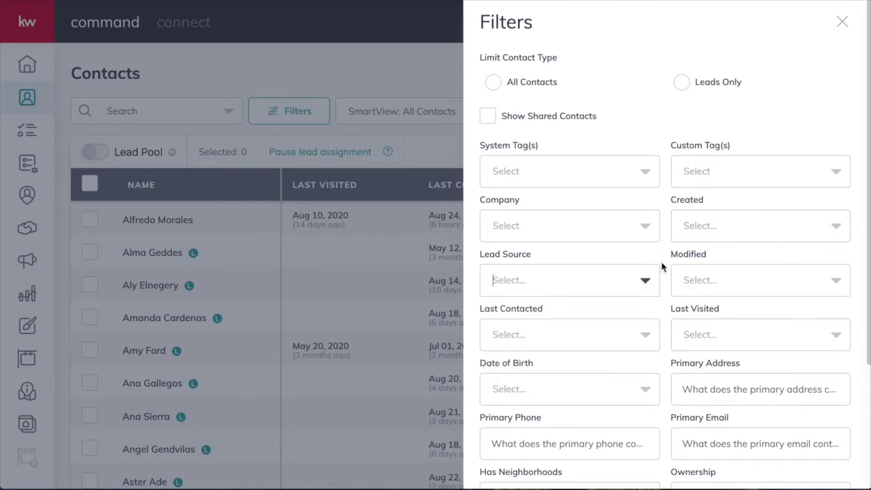
# - View the time conditions offered by the Modified, Last Contacted, Last Visited and Date of Birth filters without choosing any
pyautogui.click(691, 284)
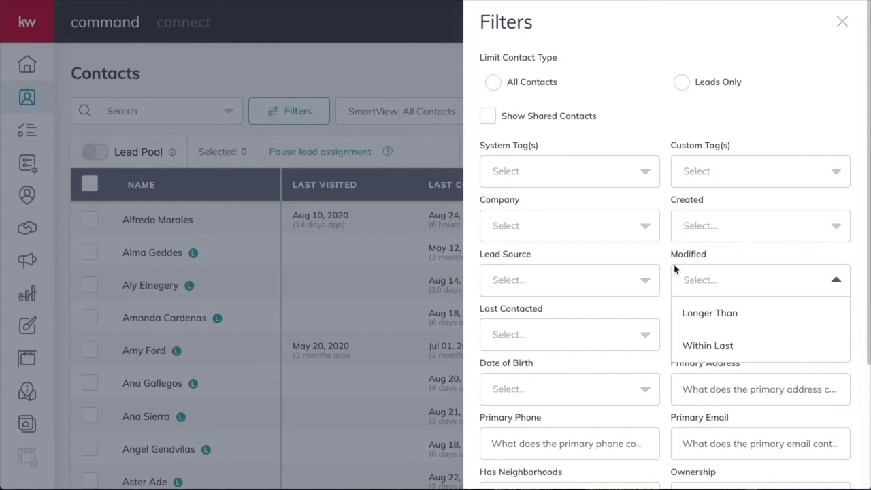
pyautogui.click(666, 254)
pyautogui.scroll(-1, 668, 286)
pyautogui.scroll(-3, 668, 290)
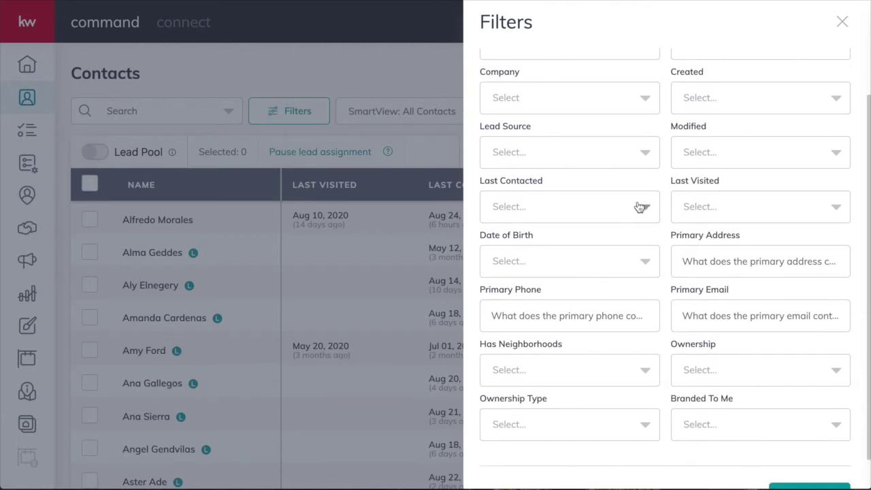
pyautogui.click(626, 212)
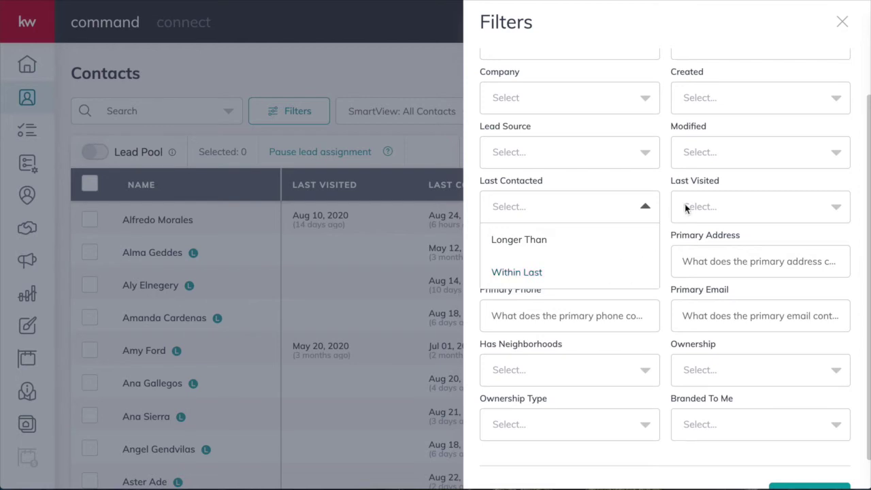
pyautogui.click(659, 180)
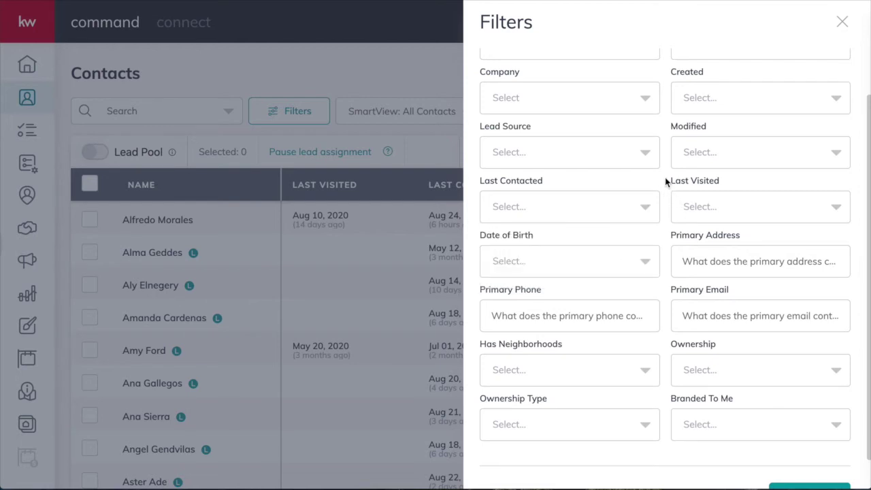
pyautogui.click(689, 208)
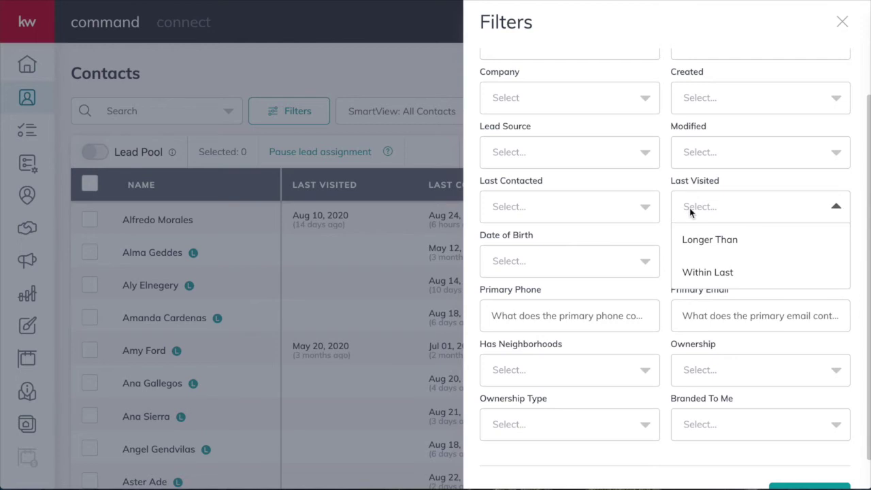
pyautogui.click(636, 263)
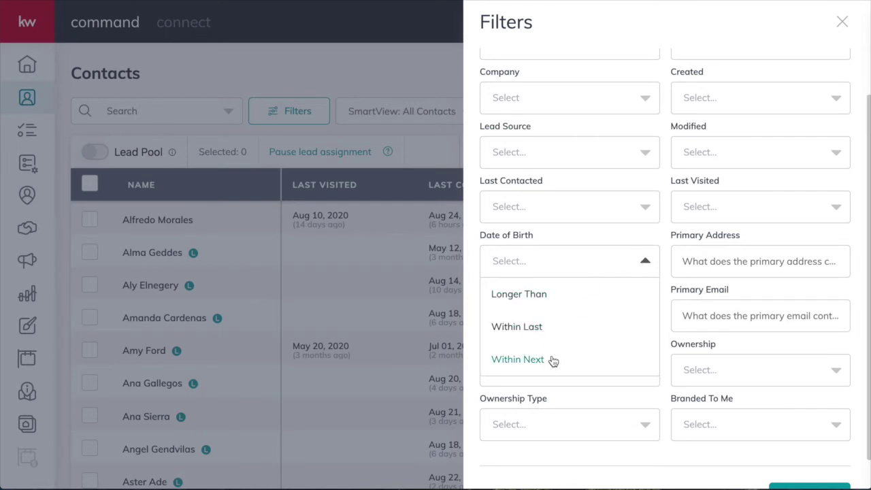
pyautogui.click(608, 231)
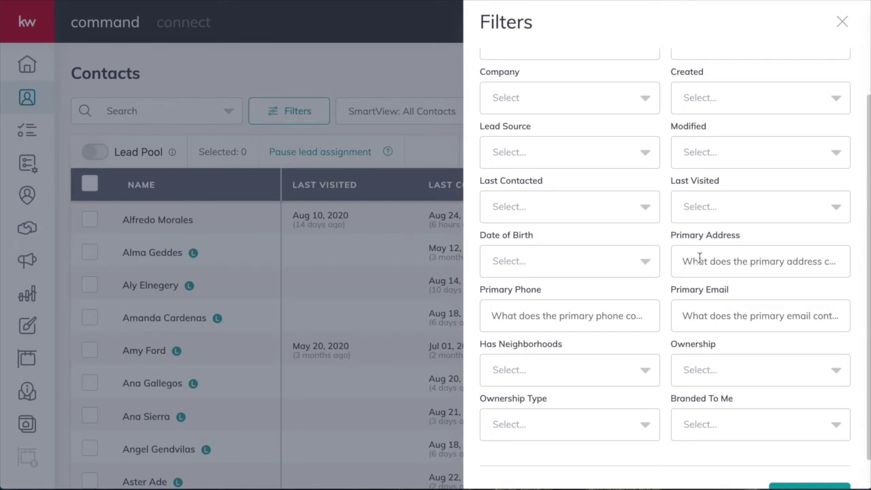
# - Highlight the Primary Address and Primary Email filter labels in turn, clearing each highlight
pyautogui.moveTo(671, 234); pyautogui.dragTo(764, 240)
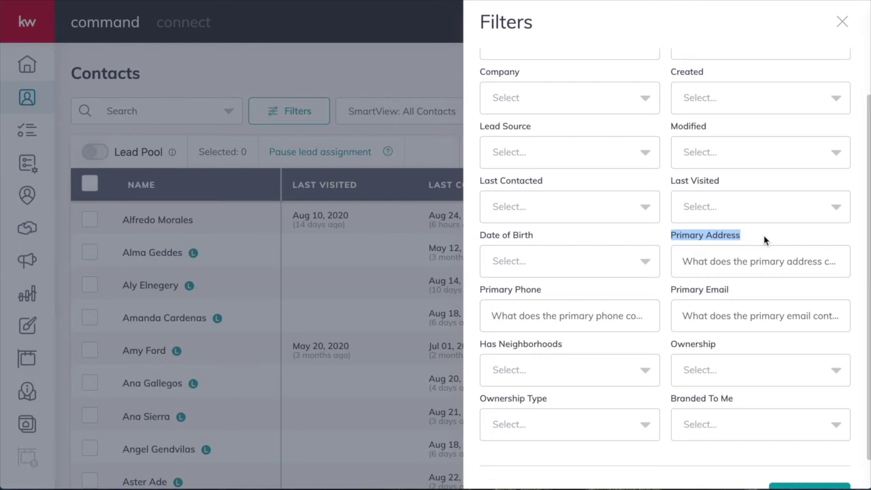
pyautogui.click(764, 239)
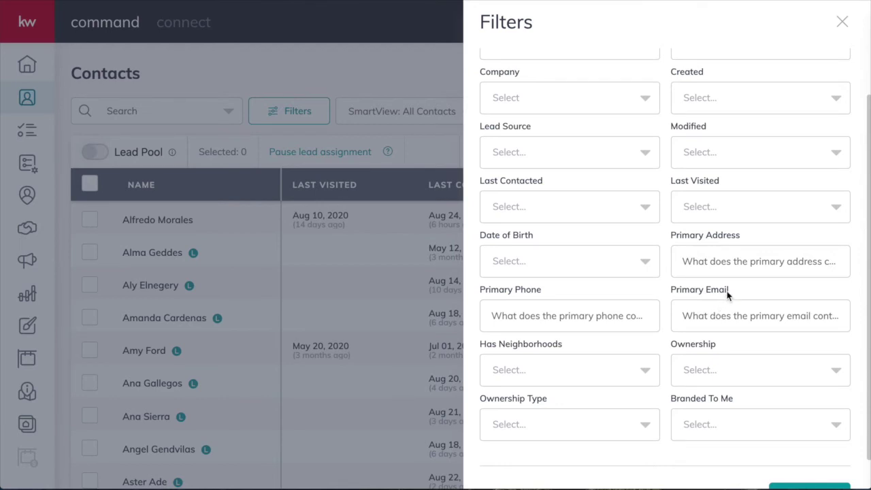
pyautogui.moveTo(684, 291); pyautogui.dragTo(672, 291)
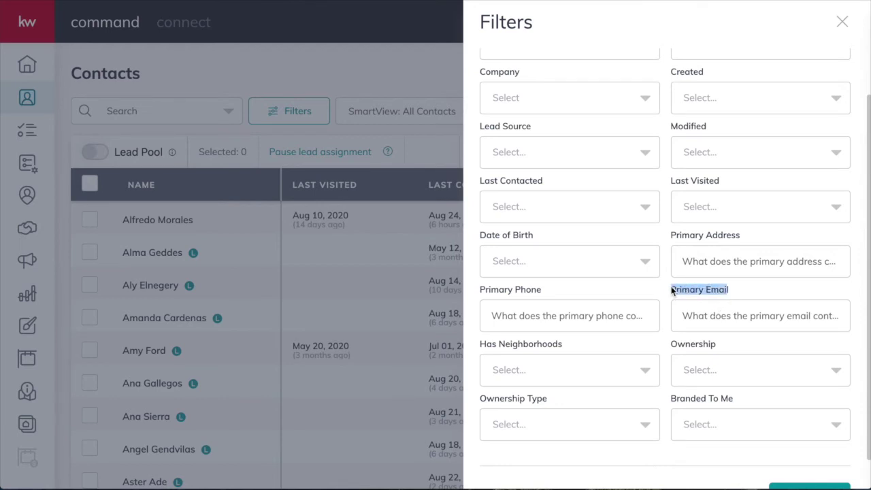
pyautogui.click(669, 289)
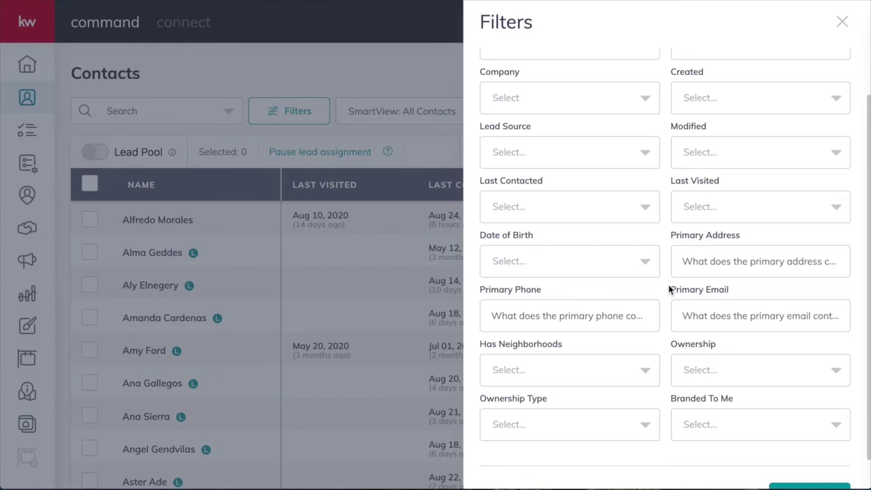
# - View the choices of the Has Neighborhoods, Ownership, Ownership Type and Branded To Me filters, leaving all of them unset
pyautogui.scroll(-1, 670, 289)
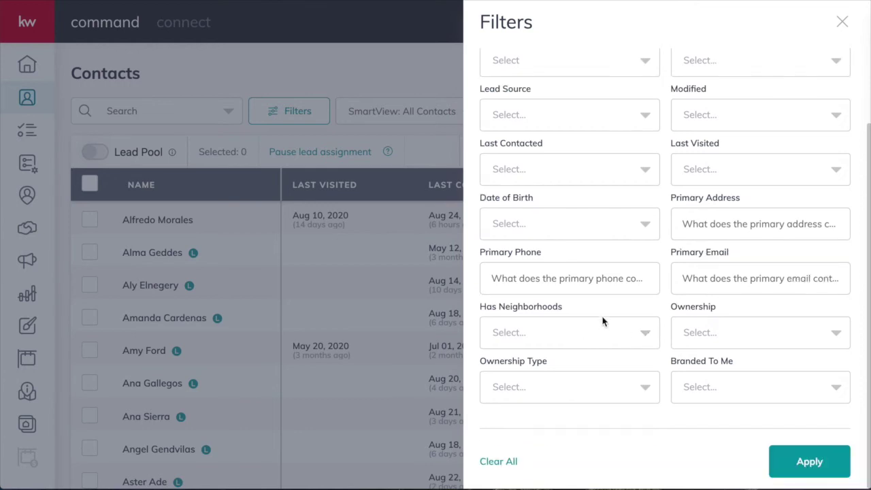
pyautogui.click(593, 333)
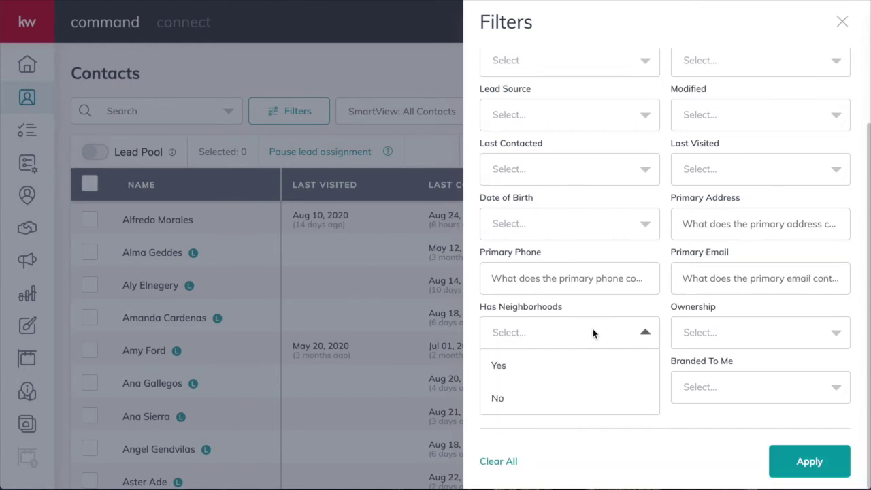
pyautogui.click(690, 337)
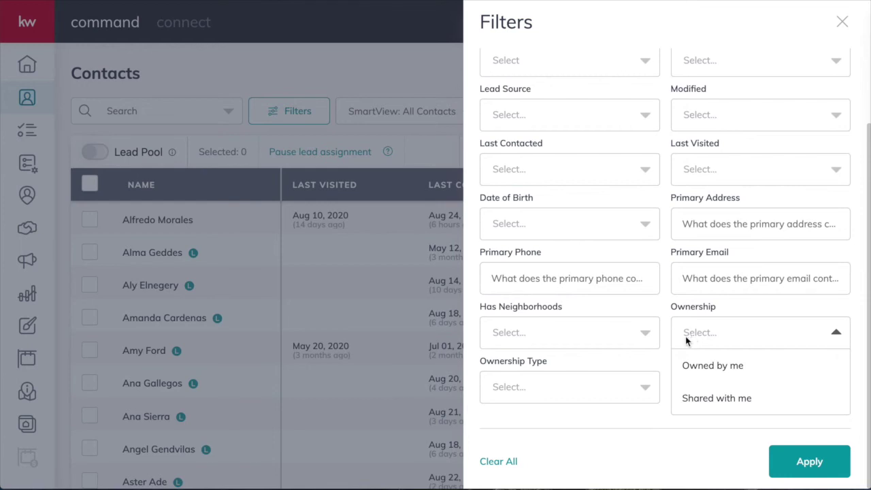
pyautogui.click(665, 307)
pyautogui.click(630, 394)
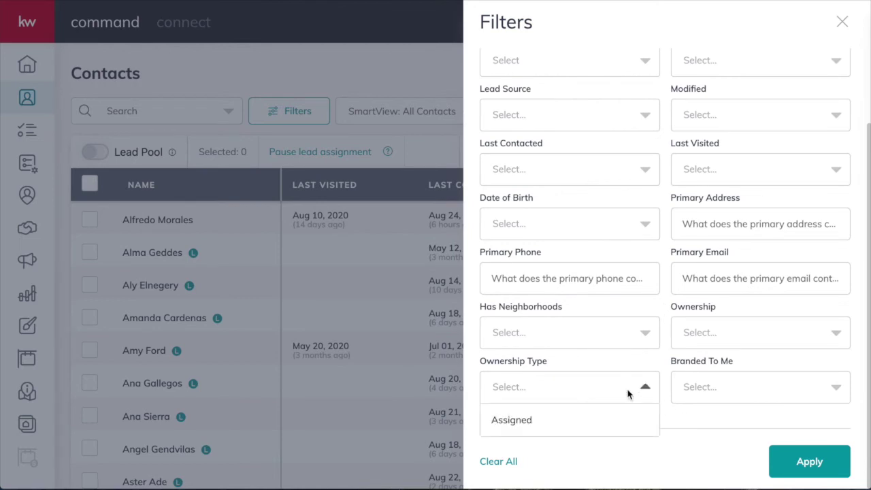
pyautogui.click(627, 393)
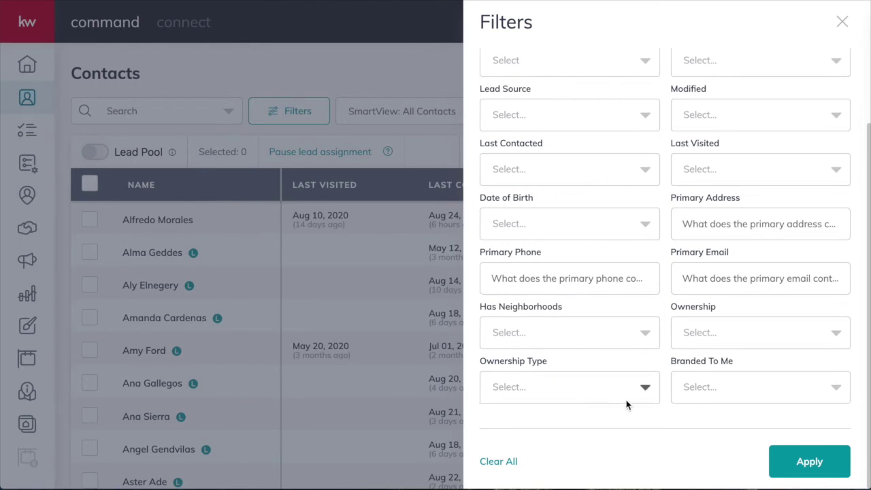
pyautogui.click(722, 397)
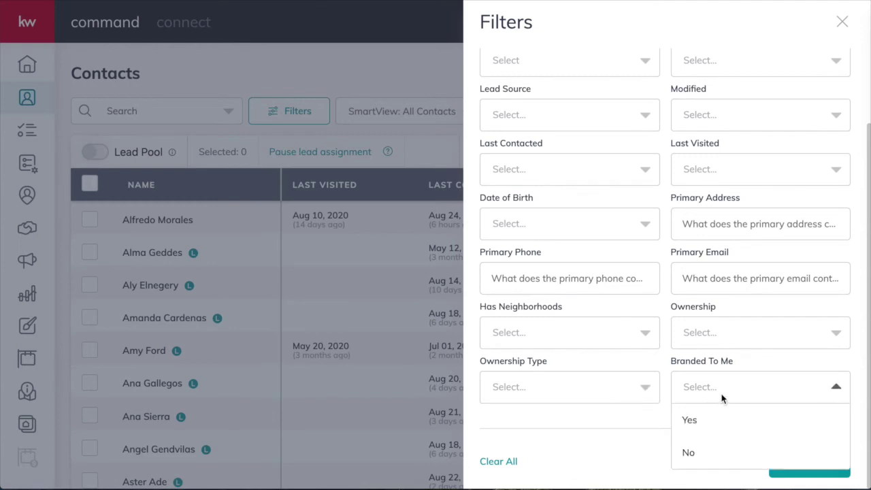
pyautogui.click(620, 416)
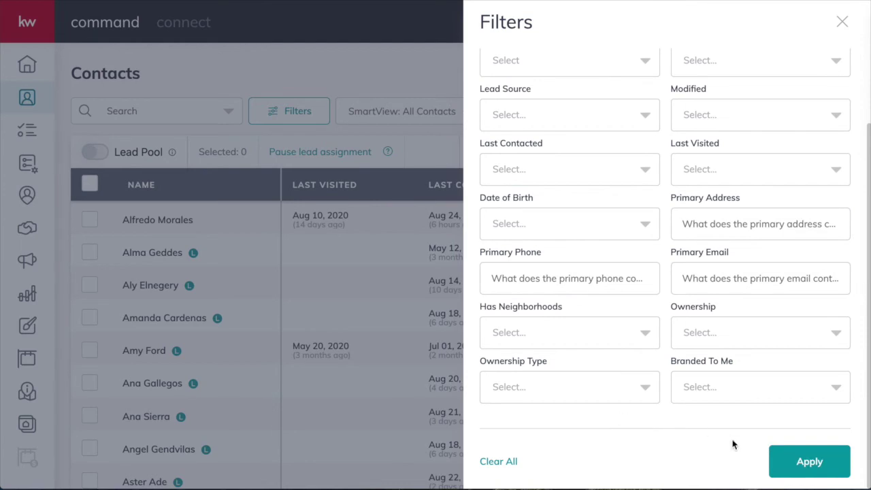
# - Review the full set of contact filters once more and close them without applying any
pyautogui.scroll(1, 651, 161)
pyautogui.scroll(3, 651, 161)
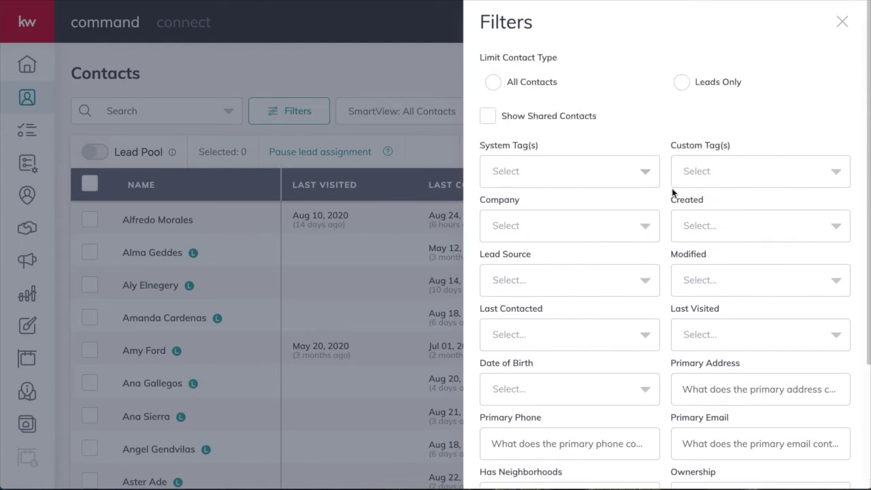
pyautogui.scroll(-4, 676, 212)
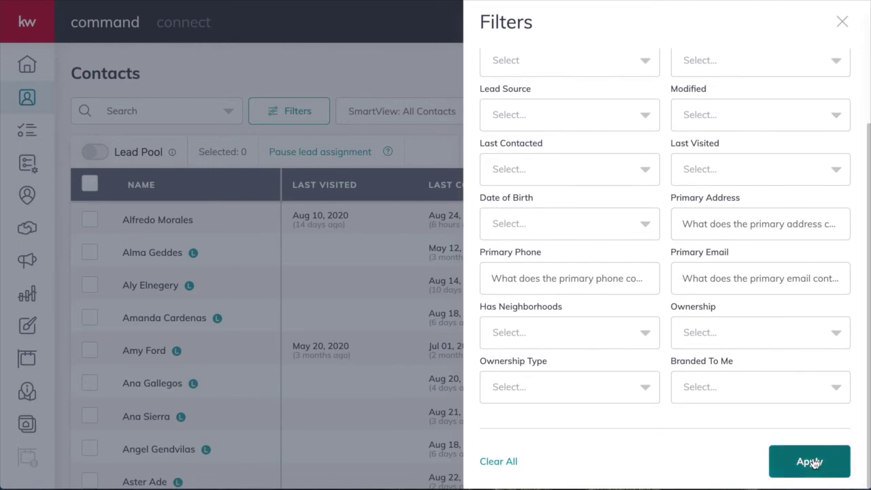
pyautogui.click(842, 22)
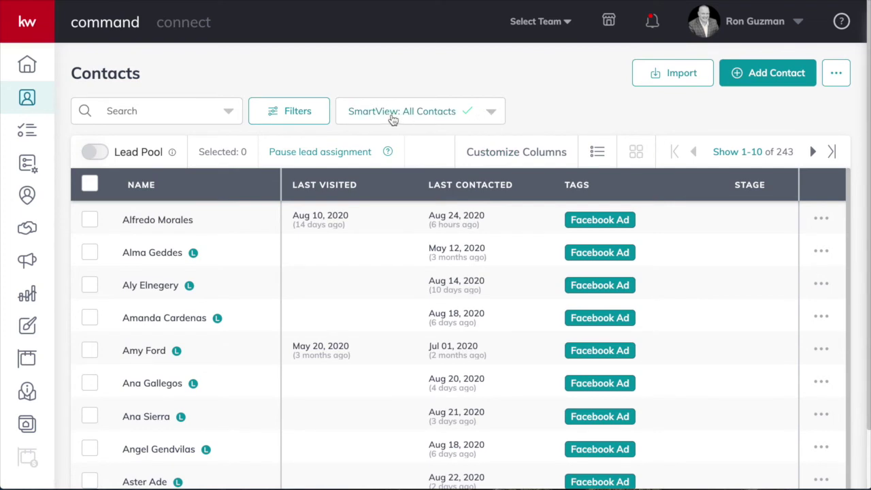
# - Look through the SmartView options and the predefined Kelle views, and close the list without choosing one
pyautogui.click(422, 116)
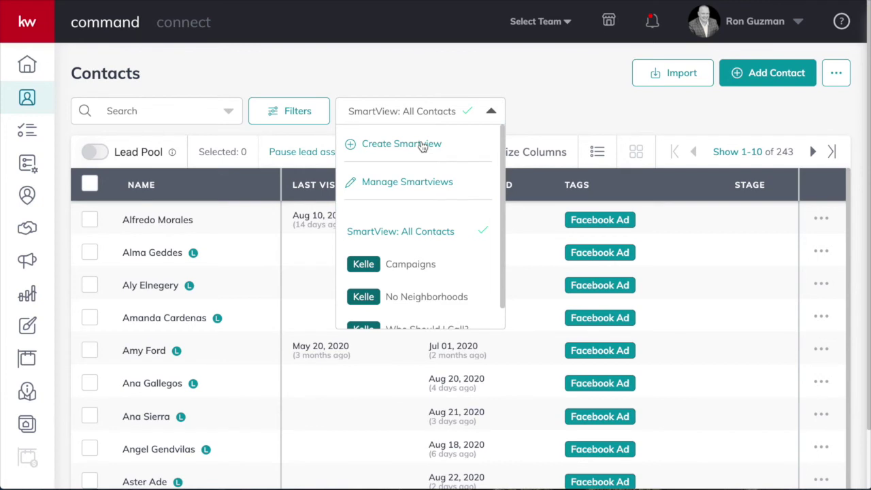
pyautogui.scroll(-1, 436, 177)
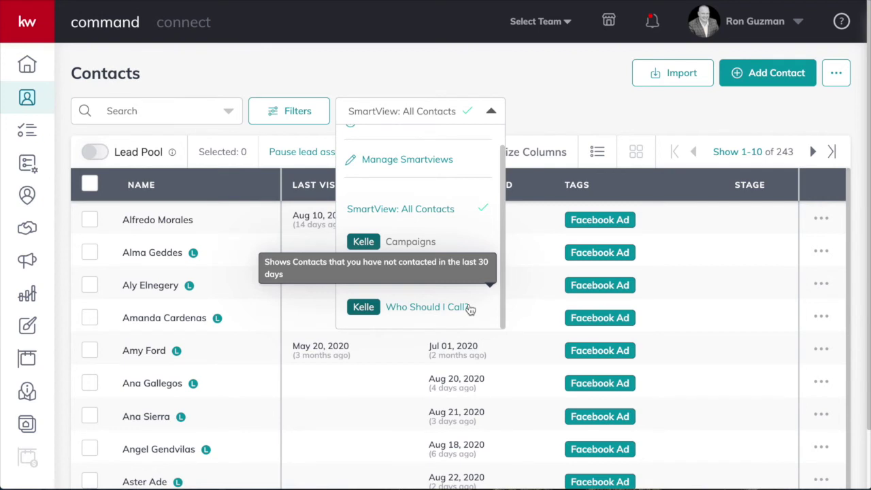
pyautogui.click(617, 113)
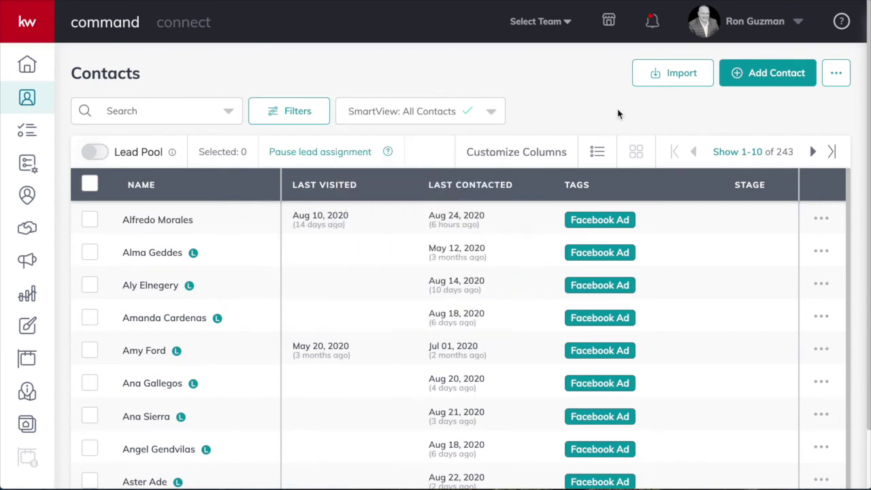
pyautogui.click(364, 119)
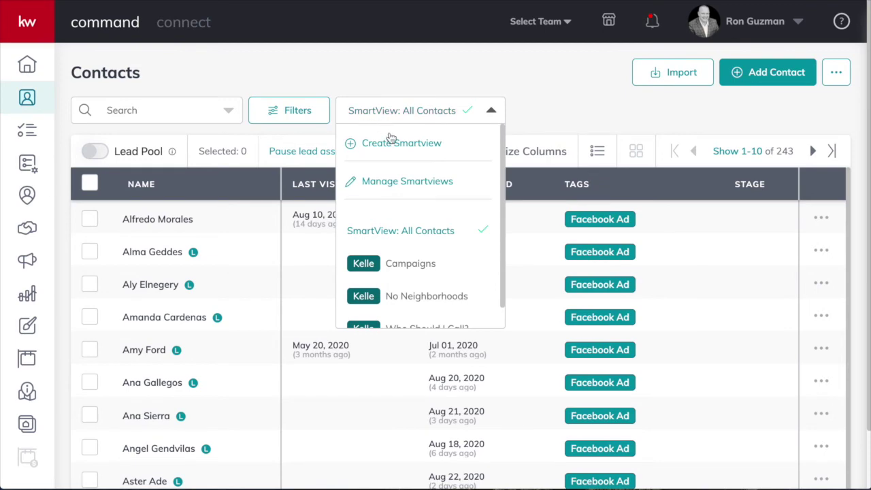
pyautogui.click(306, 56)
# - Filter the contacts to a Date of Birth within the next 2 weeks and apply the filter
pyautogui.click(294, 104)
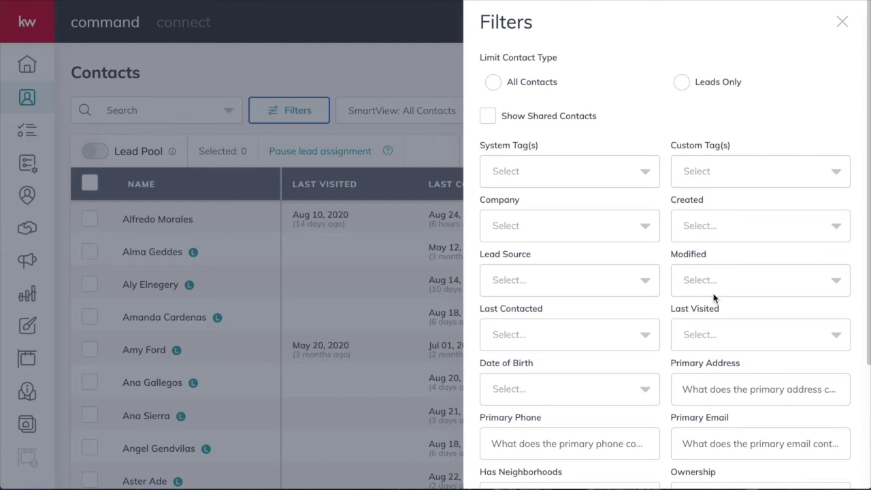
pyautogui.scroll(-1, 608, 349)
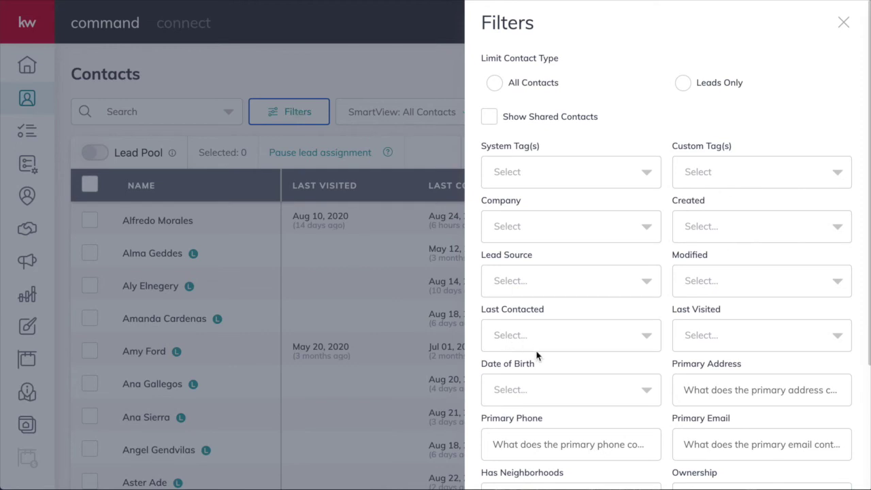
pyautogui.click(600, 398)
pyautogui.scroll(-2, 603, 398)
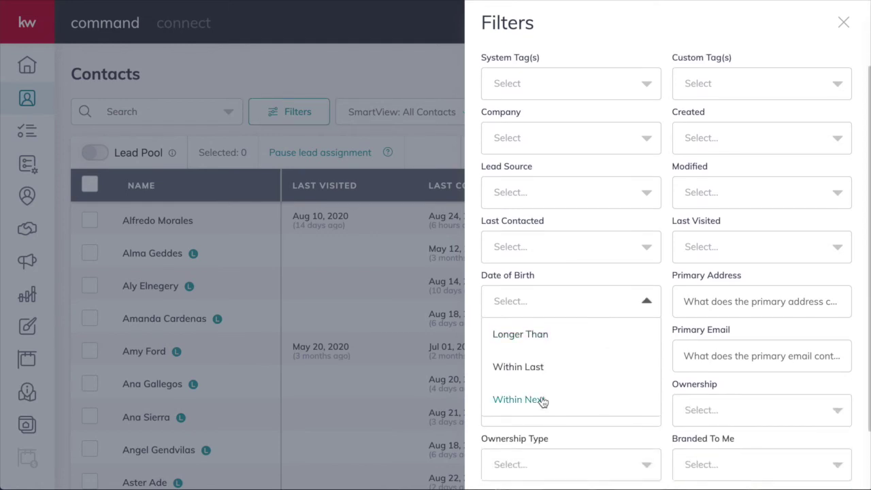
pyautogui.click(543, 402)
pyautogui.click(641, 343)
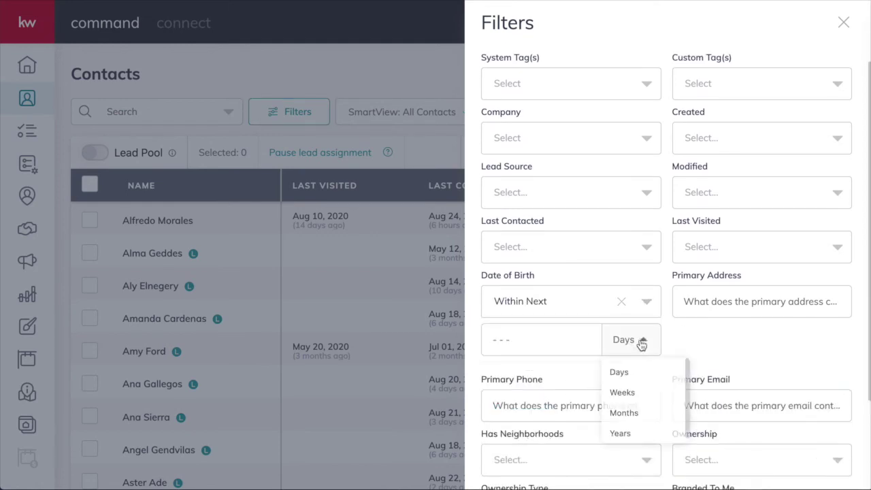
pyautogui.click(632, 394)
pyautogui.click(546, 338)
pyautogui.write('2')
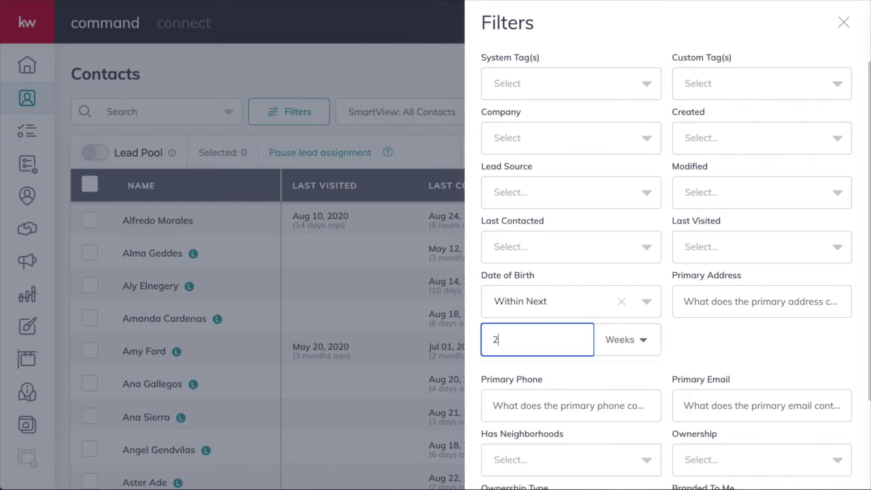
pyautogui.scroll(-2, 641, 368)
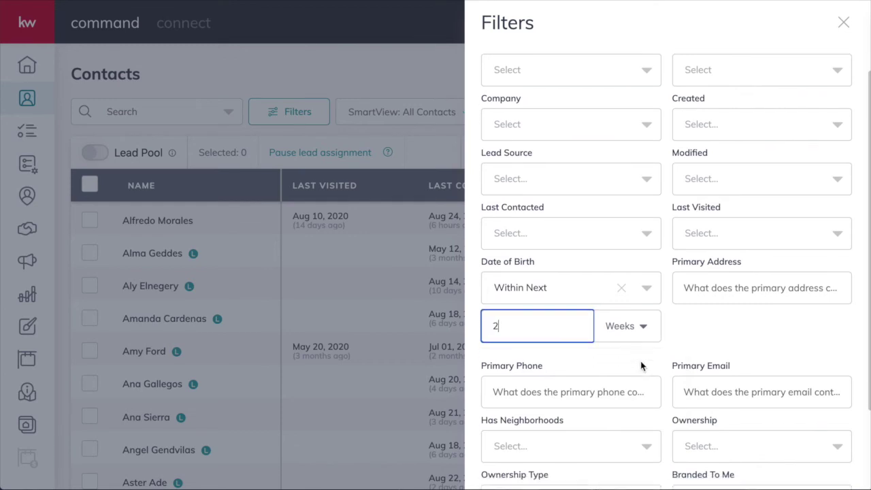
pyautogui.scroll(-1, 641, 367)
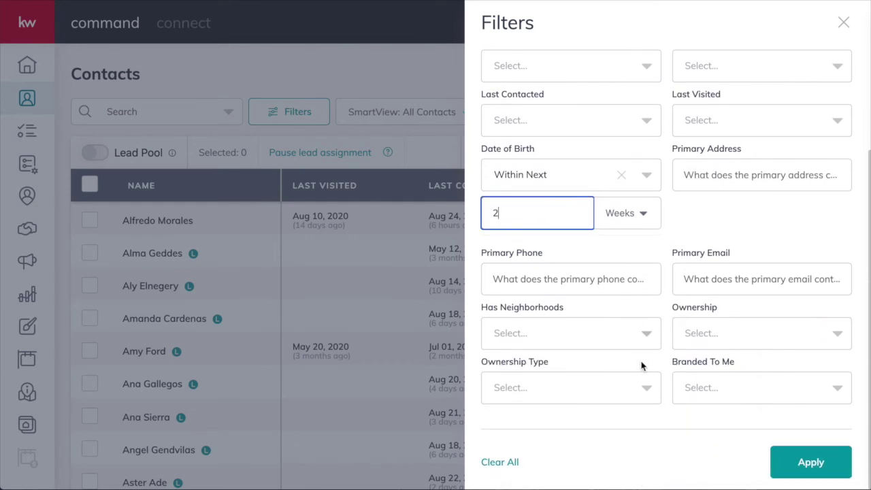
pyautogui.click(806, 462)
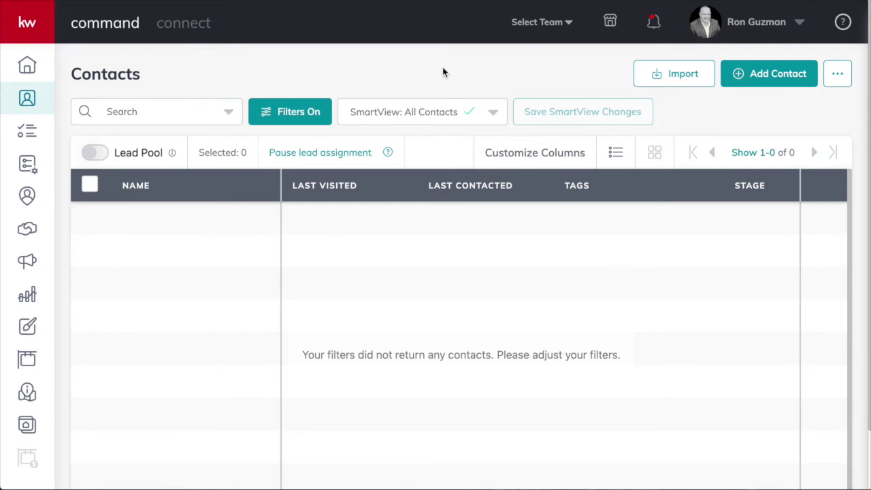
# - Save the filtered contact list as a new SmartView named "B Day 2 Weeks Out"
pyautogui.click(405, 121)
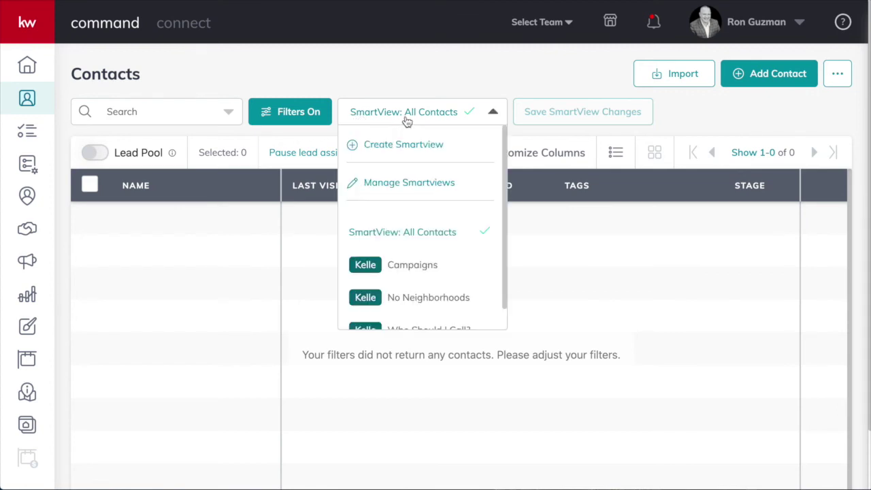
pyautogui.click(423, 148)
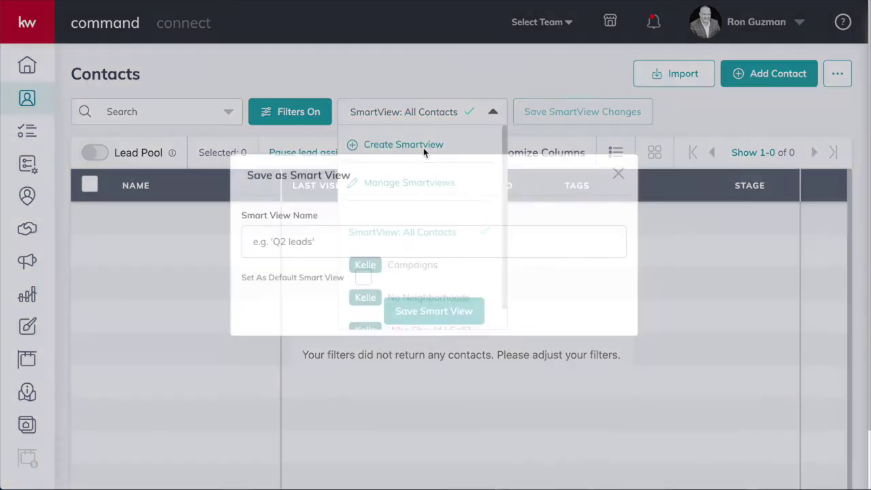
pyautogui.click(329, 238)
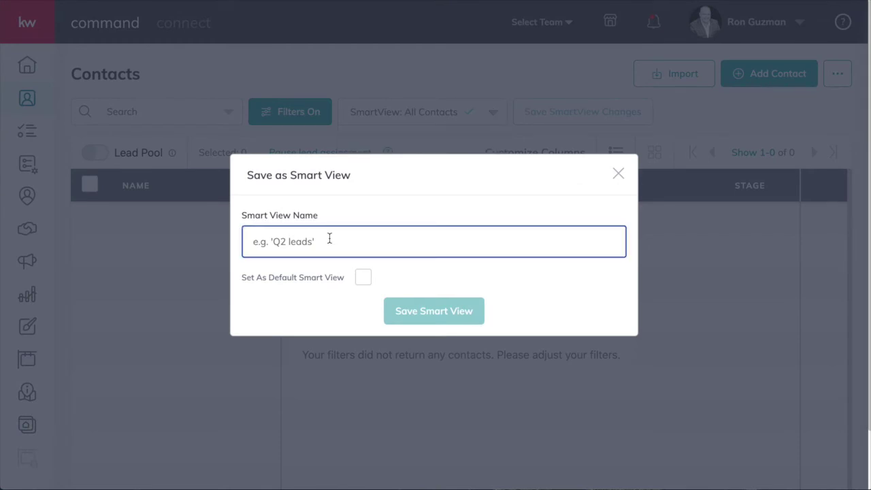
pyautogui.write('B D')
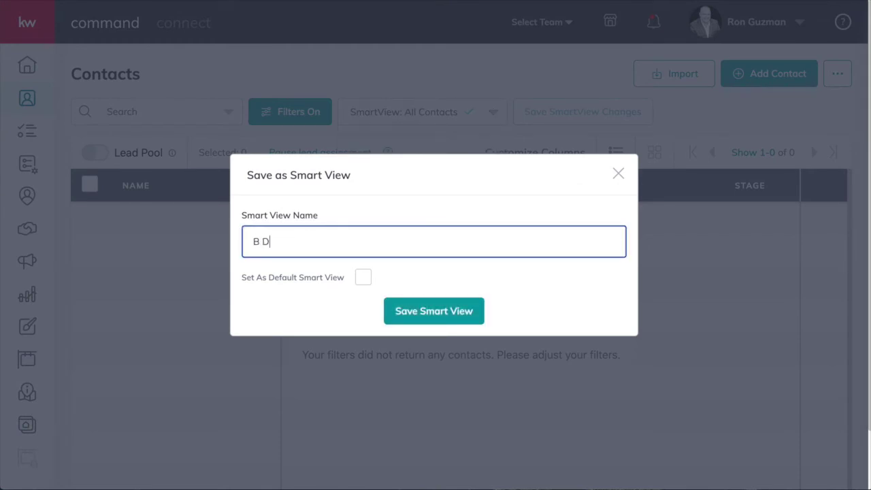
pyautogui.write('ay 2 Weeo')
pyautogui.press('BackSpace')
pyautogui.write('ks Out')
pyautogui.click(422, 312)
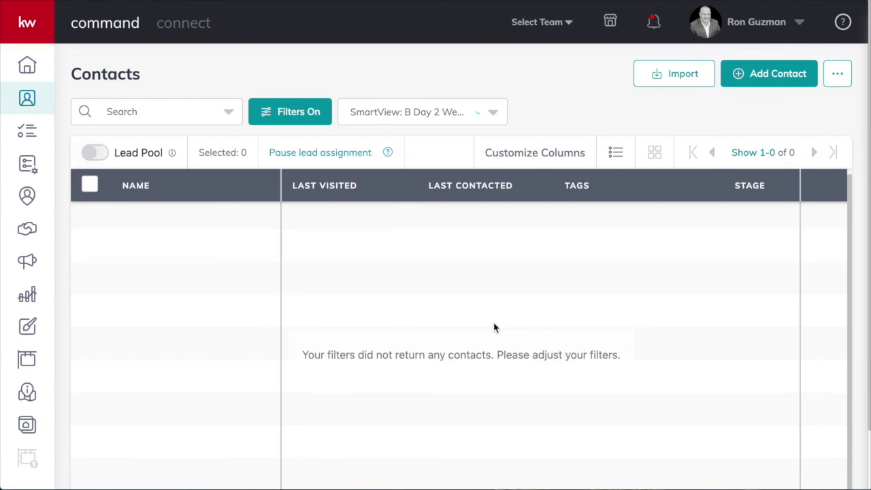
# - Open the SmartView management and select B Day 2 Weeks Out as the new default, without applying it
pyautogui.click(464, 116)
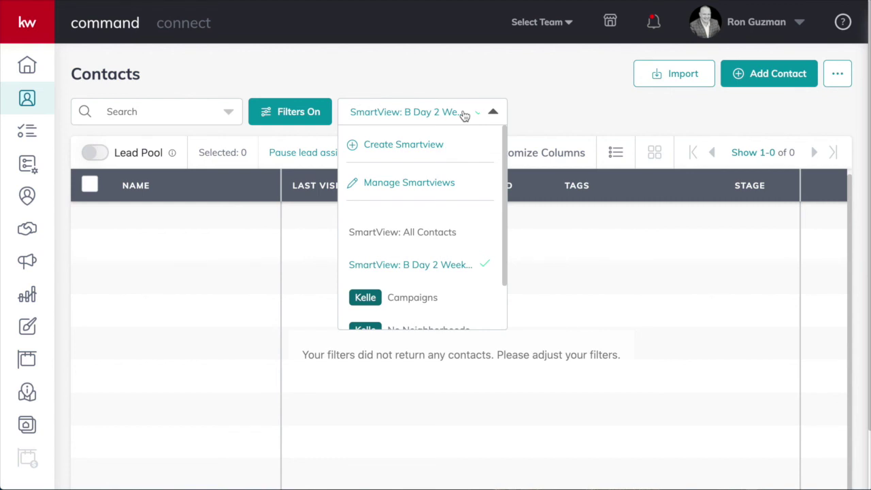
pyautogui.scroll(-2, 443, 285)
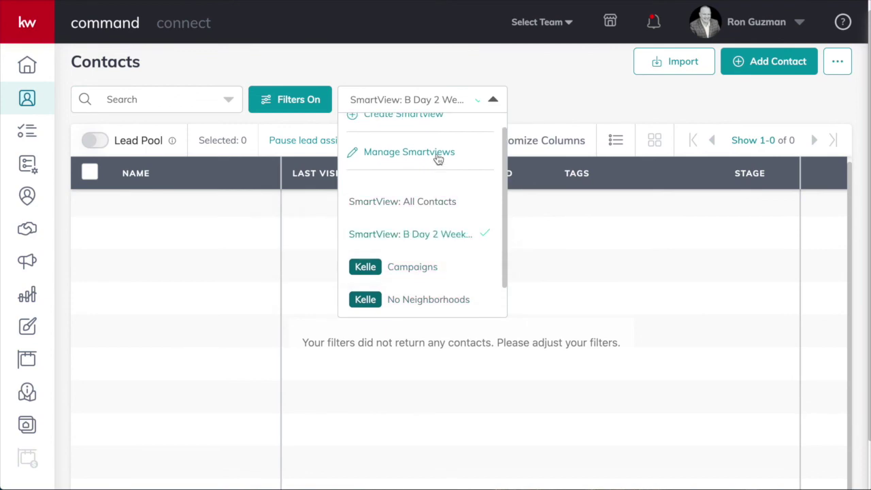
pyautogui.click(438, 158)
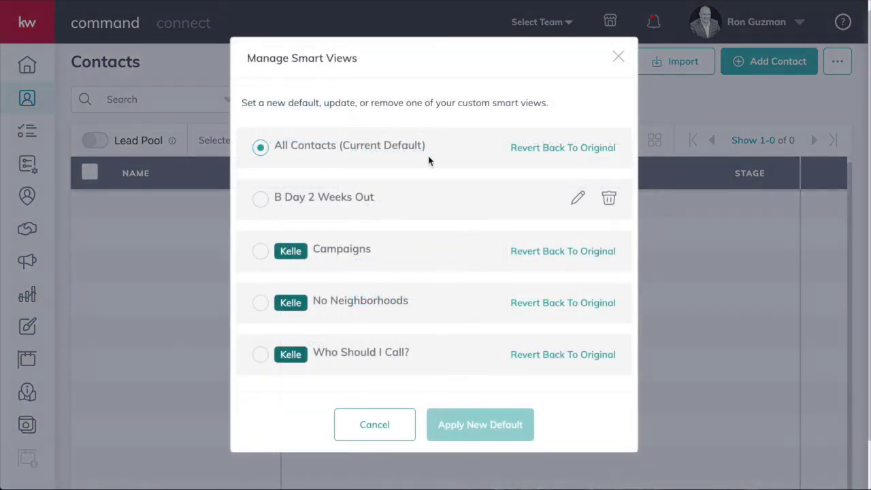
pyautogui.click(259, 201)
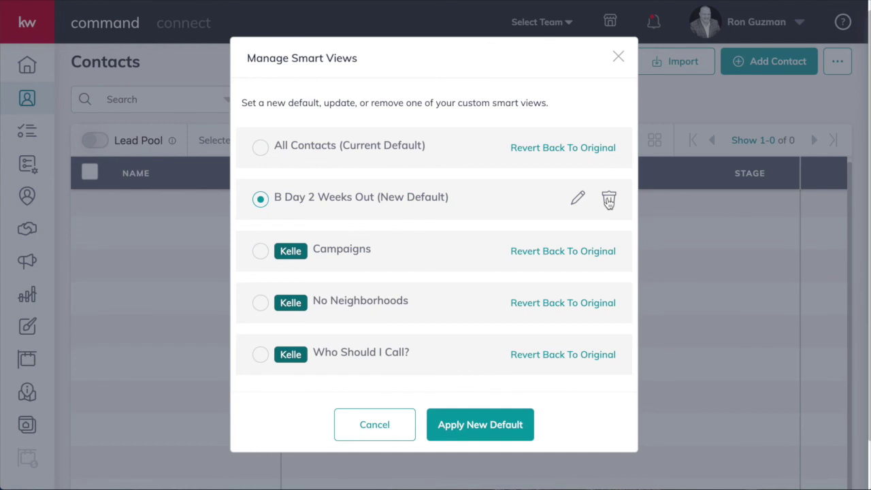
# - Delete the B Day 2 Weeks Out SmartView, reselect All Contacts as the default, and close the SmartView management
pyautogui.click(608, 199)
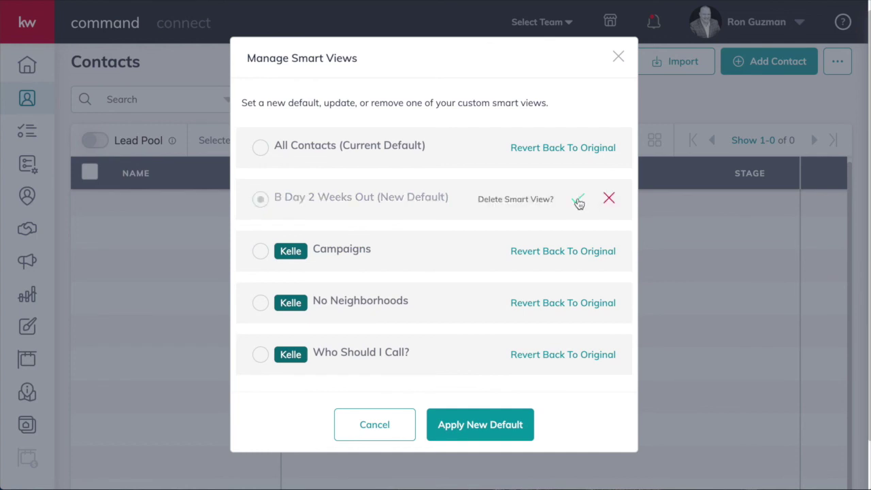
pyautogui.click(578, 201)
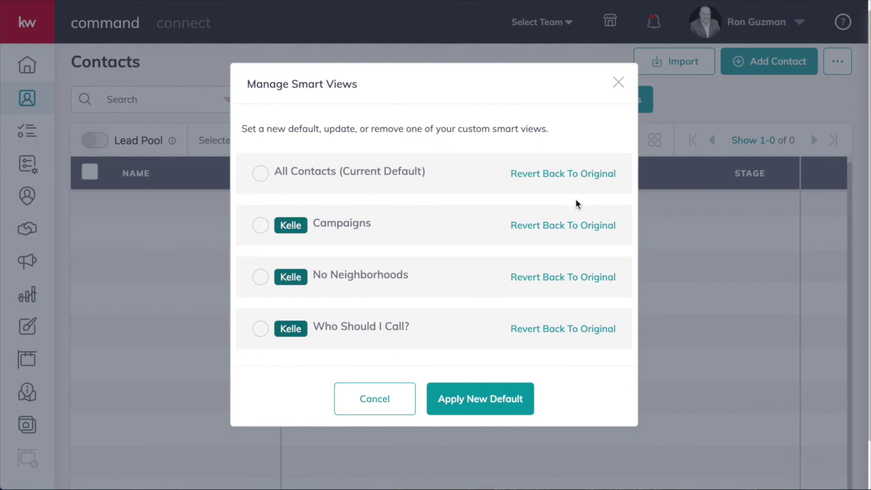
pyautogui.click(264, 174)
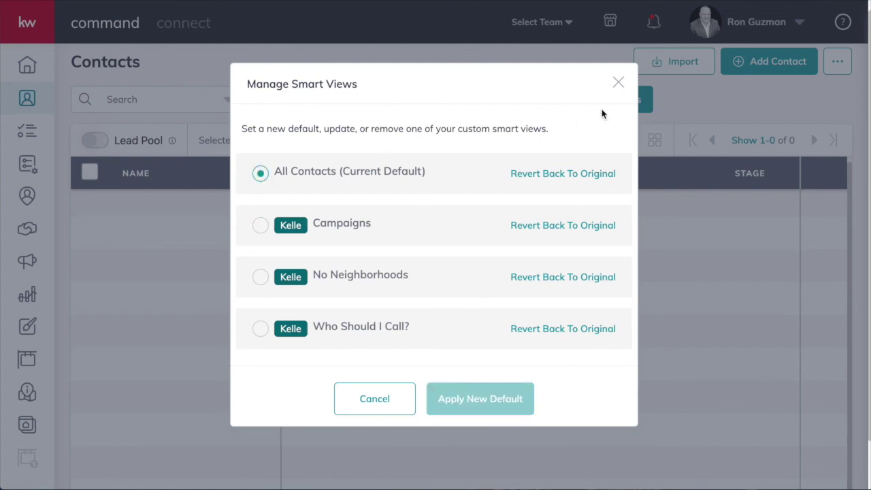
pyautogui.click(618, 82)
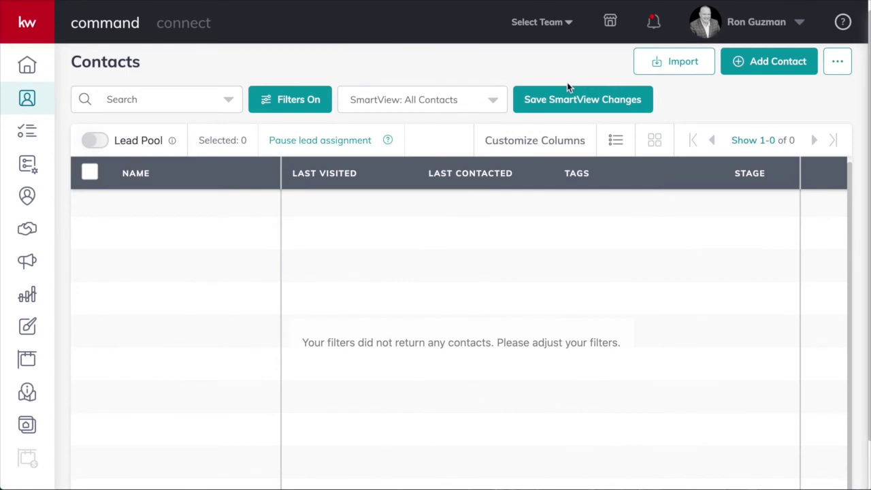
# - Try limiting the contact type to All Contacts and apply it with the Date of Birth filter still set
pyautogui.click(314, 106)
pyautogui.scroll(2, 662, 87)
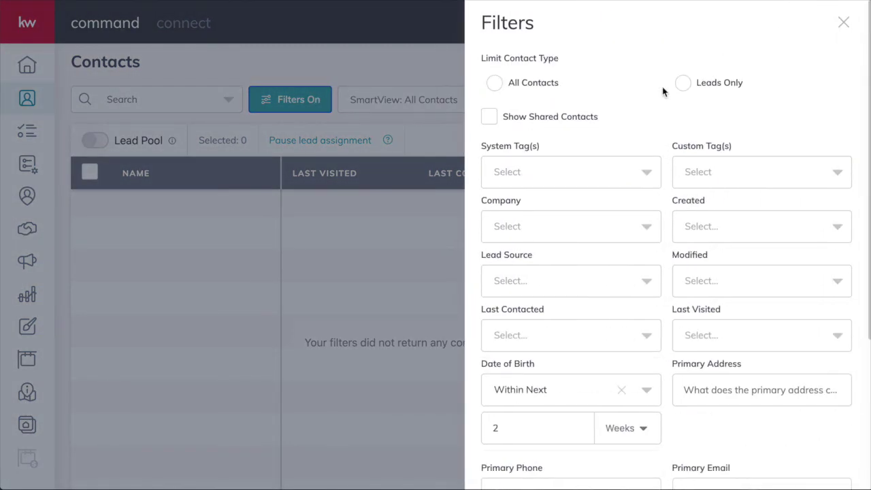
pyautogui.click(494, 85)
pyautogui.scroll(-3, 648, 187)
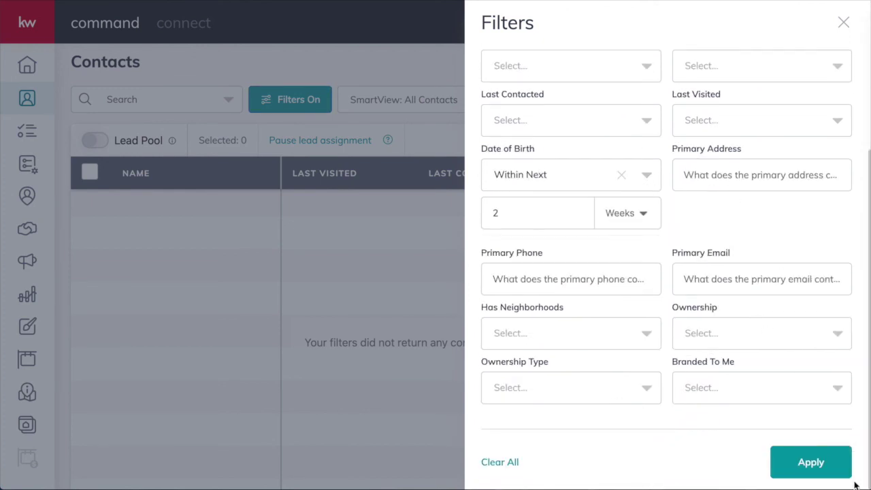
pyautogui.click(809, 461)
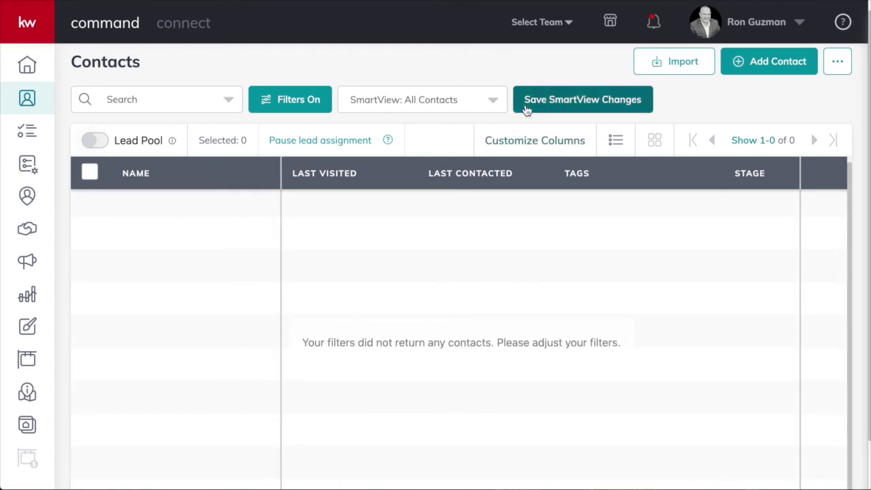
# - Load the All Contacts SmartView to restore the unfiltered contact list
pyautogui.click(493, 101)
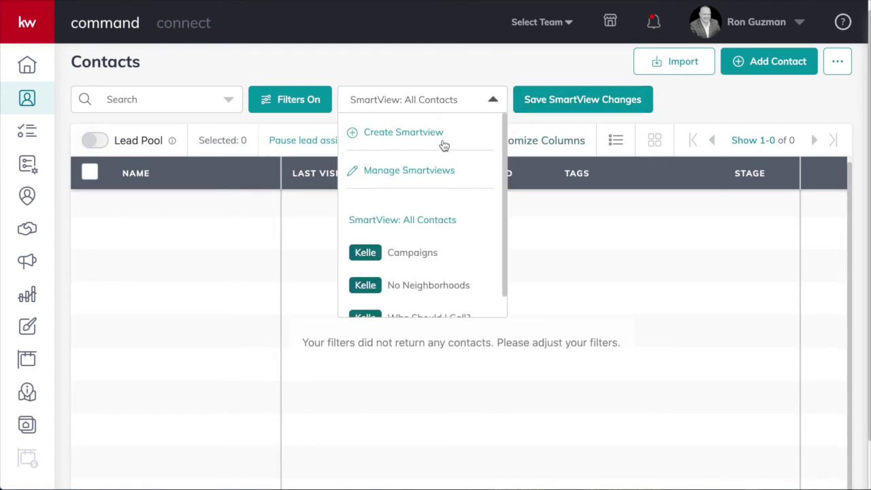
pyautogui.click(432, 221)
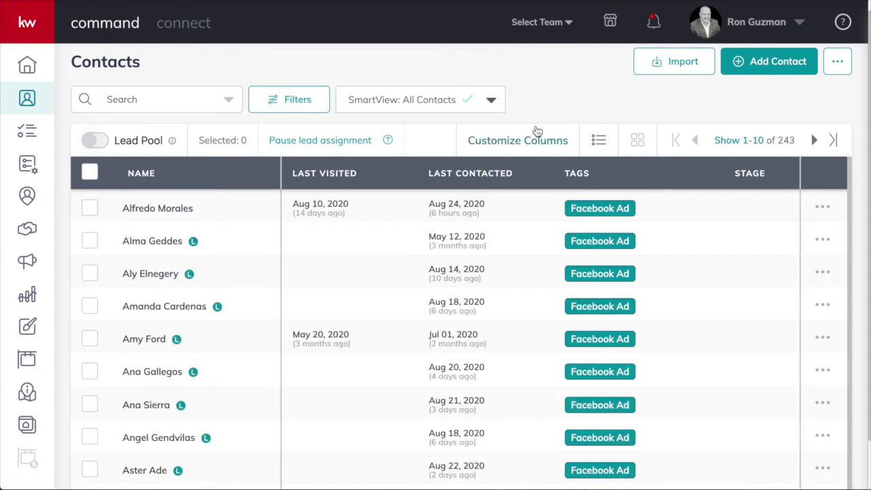
pyautogui.scroll(1, 425, 232)
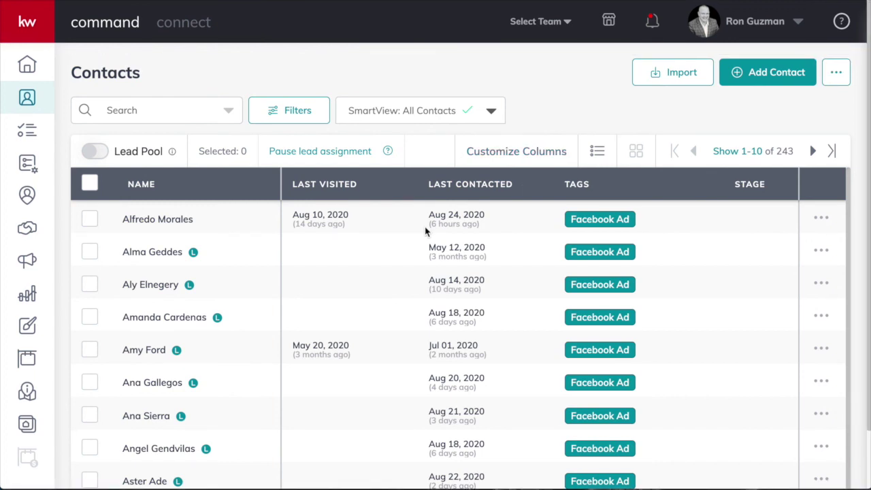